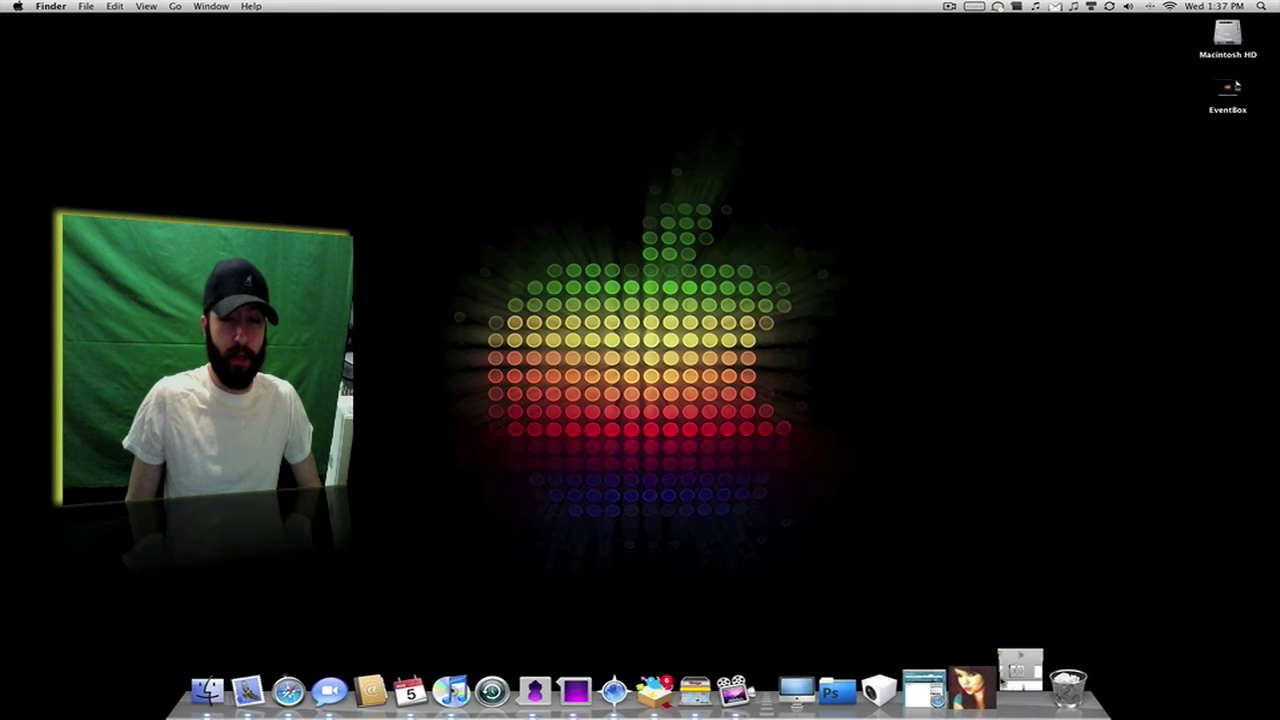
Restore the PhoneView folder window from the Dock and launch the PhoneView app
{"action": "left_click", "coordinate": [1017, 690]}
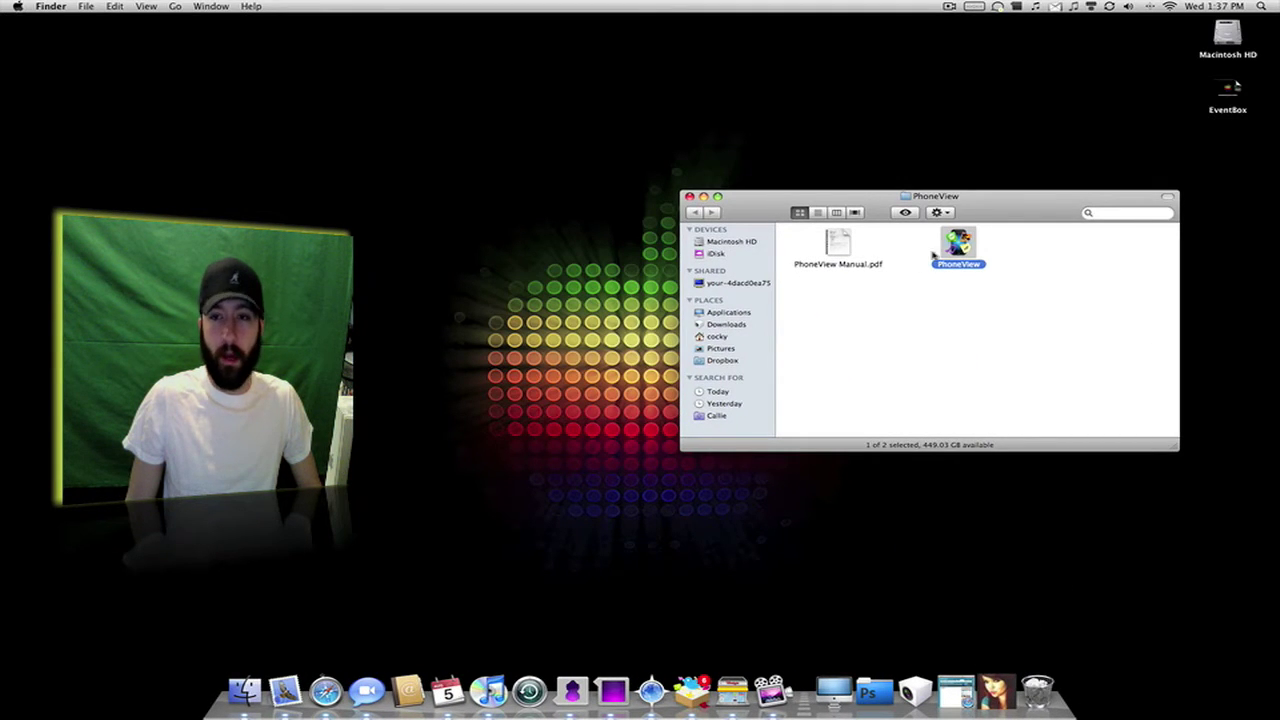
{"action": "double_click", "coordinate": [958, 243]}
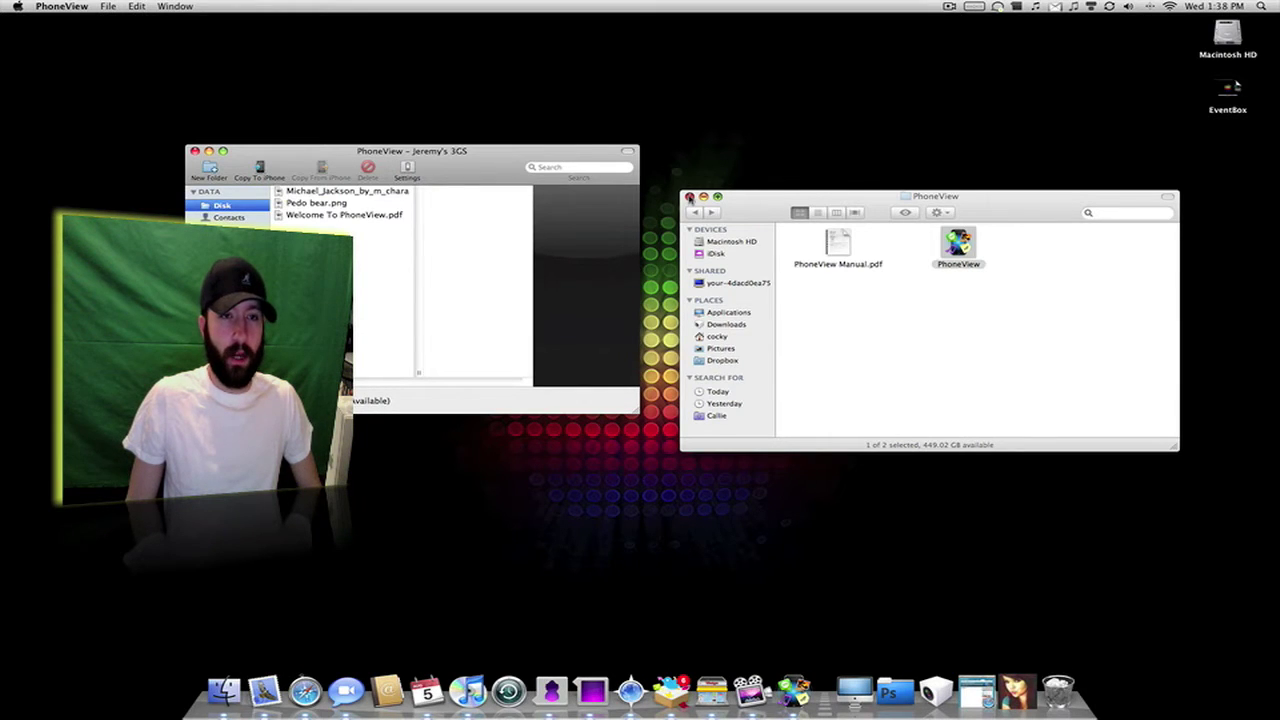
Close the Finder folder window and move the PhoneView window to the screen centre
{"action": "left_click", "coordinate": [689, 197]}
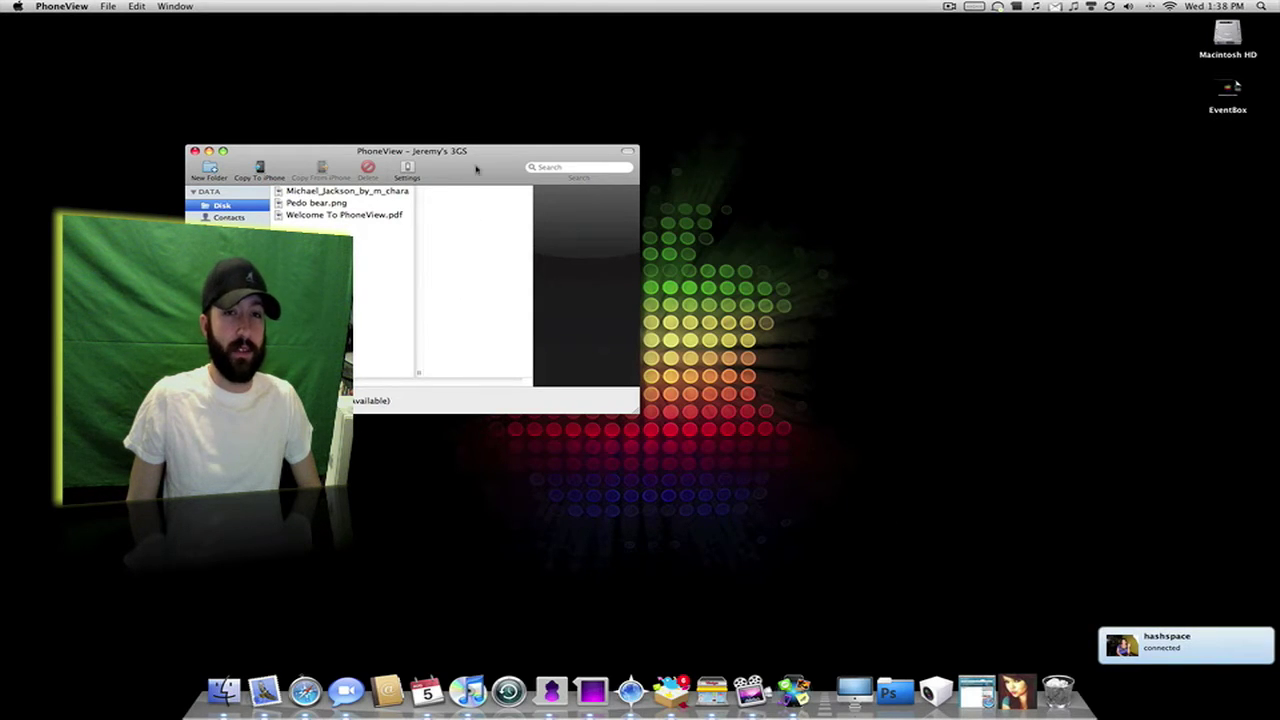
{"action": "left_click_drag", "start_coordinate": [477, 169], "coordinate": [723, 161]}
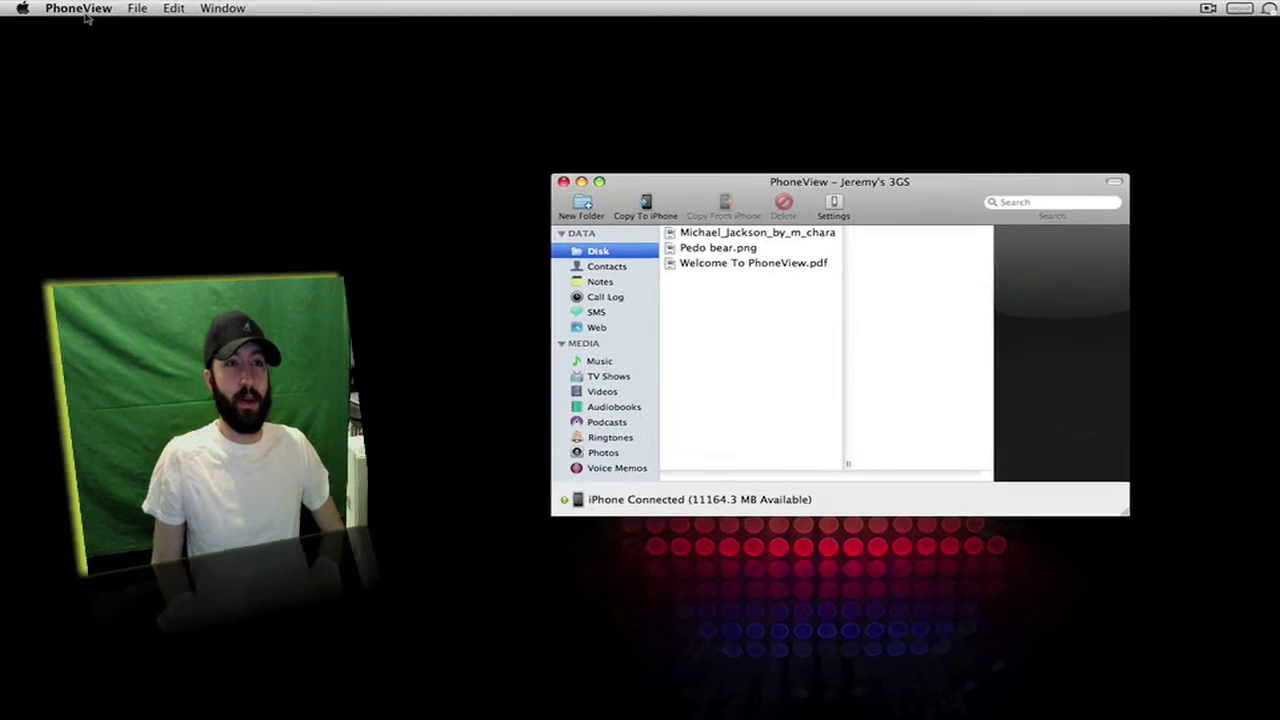
{"action": "left_click", "coordinate": [64, 7]}
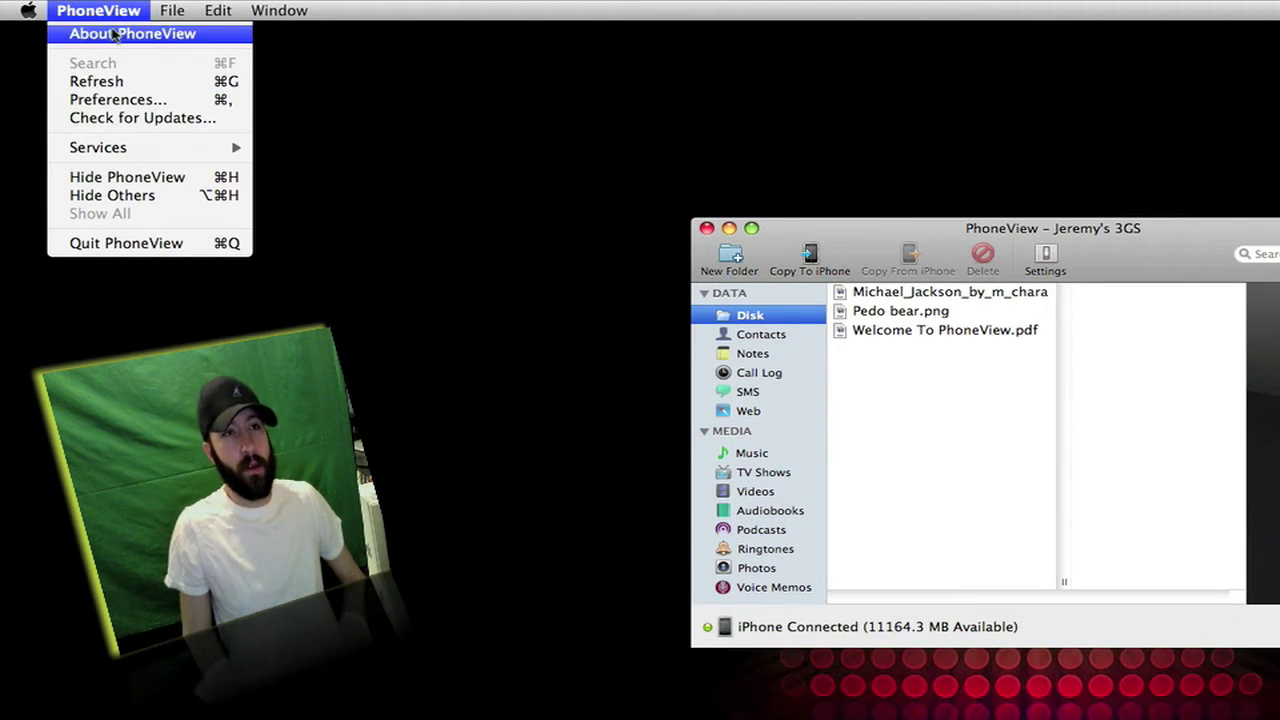
{"action": "left_click", "coordinate": [110, 34]}
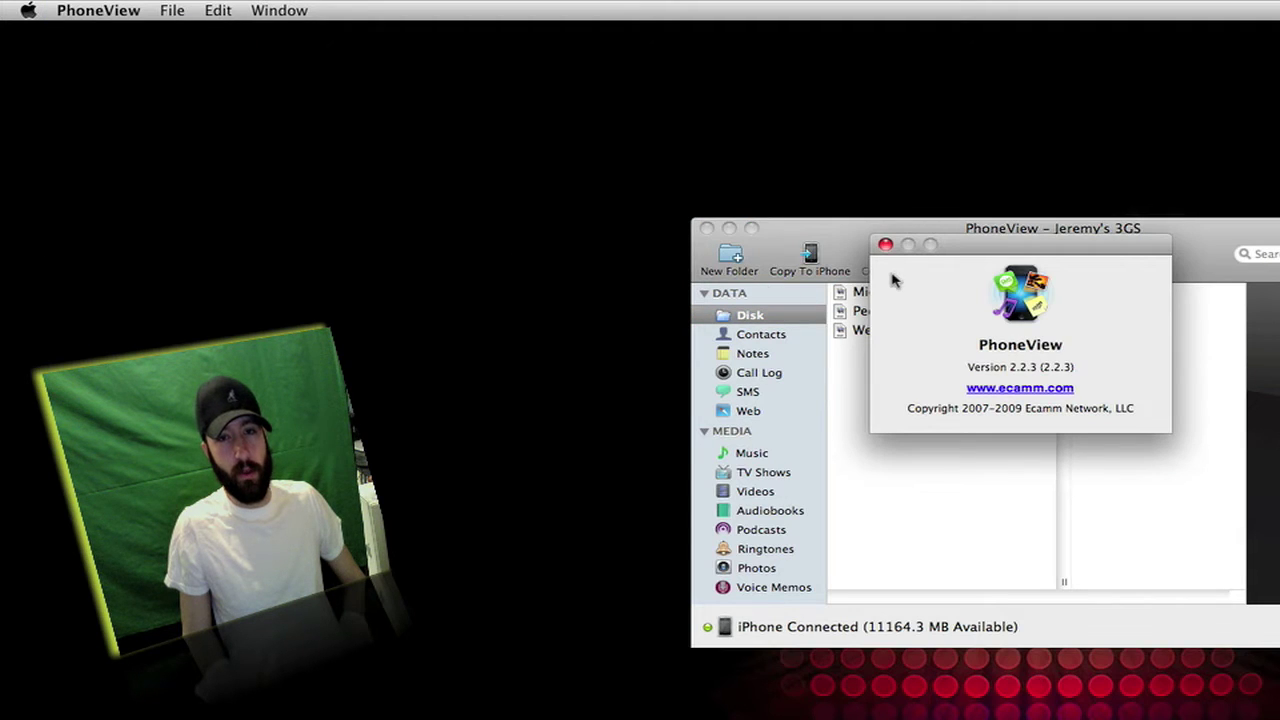
{"action": "left_click", "coordinate": [886, 248]}
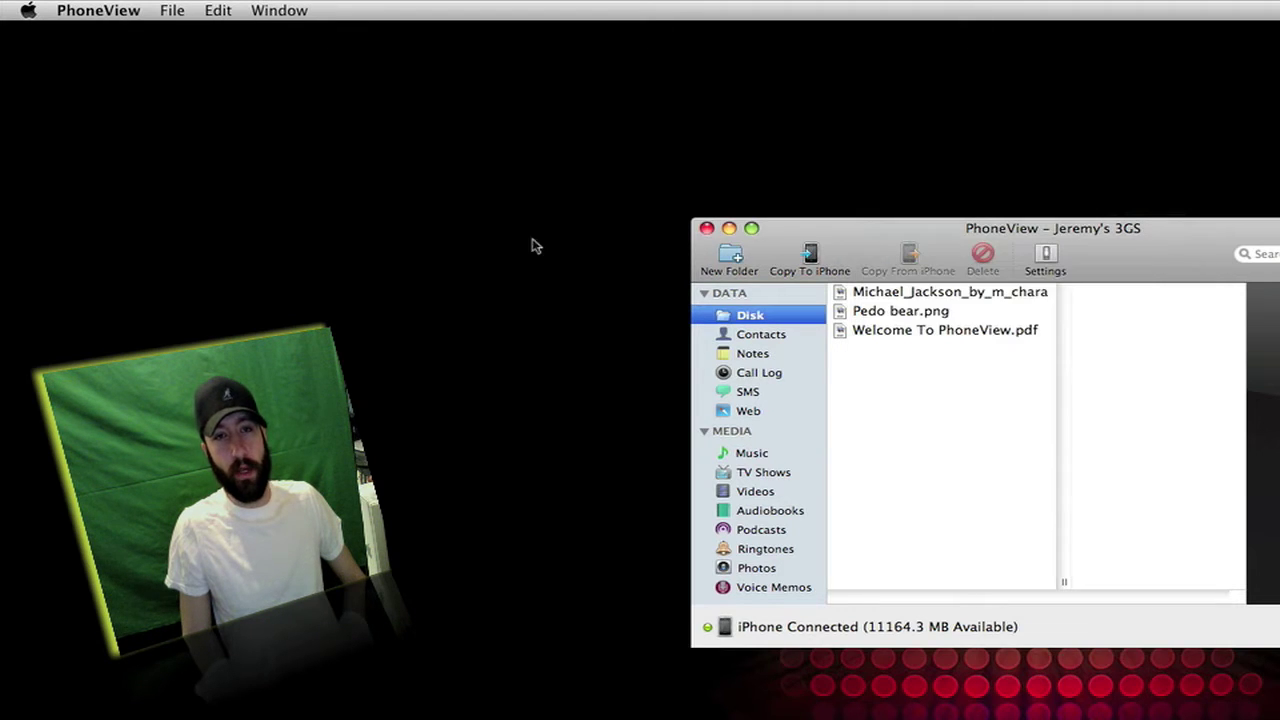
{"action": "left_click", "coordinate": [118, 10]}
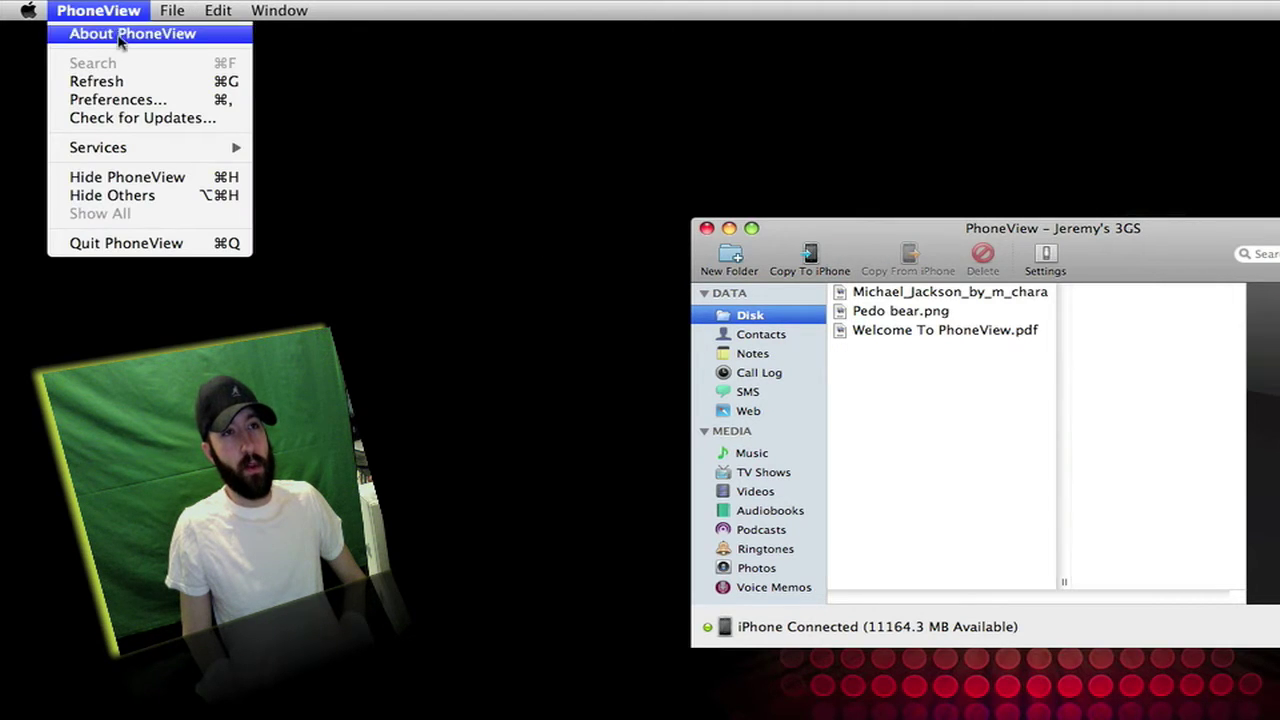
{"action": "left_click", "coordinate": [137, 100]}
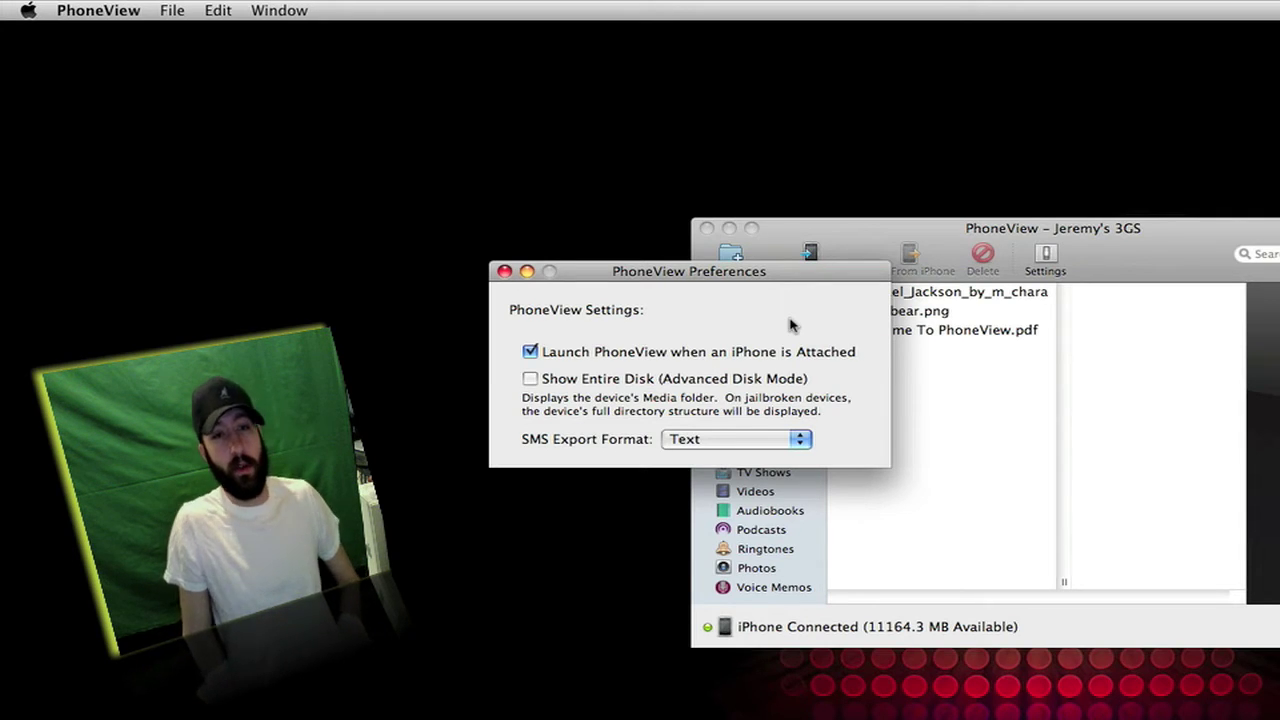
Choose XML as the SMS Export Format in Preferences and close the window
{"action": "left_click", "coordinate": [776, 439]}
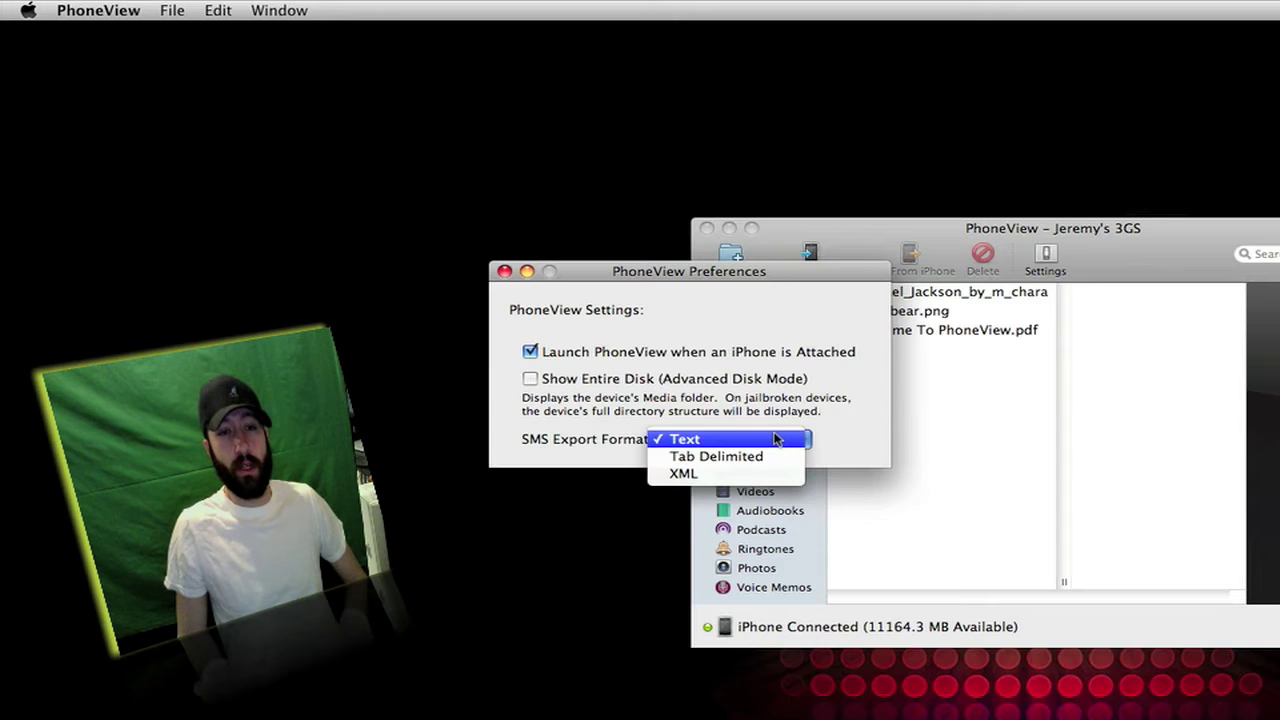
{"action": "left_click", "coordinate": [811, 433]}
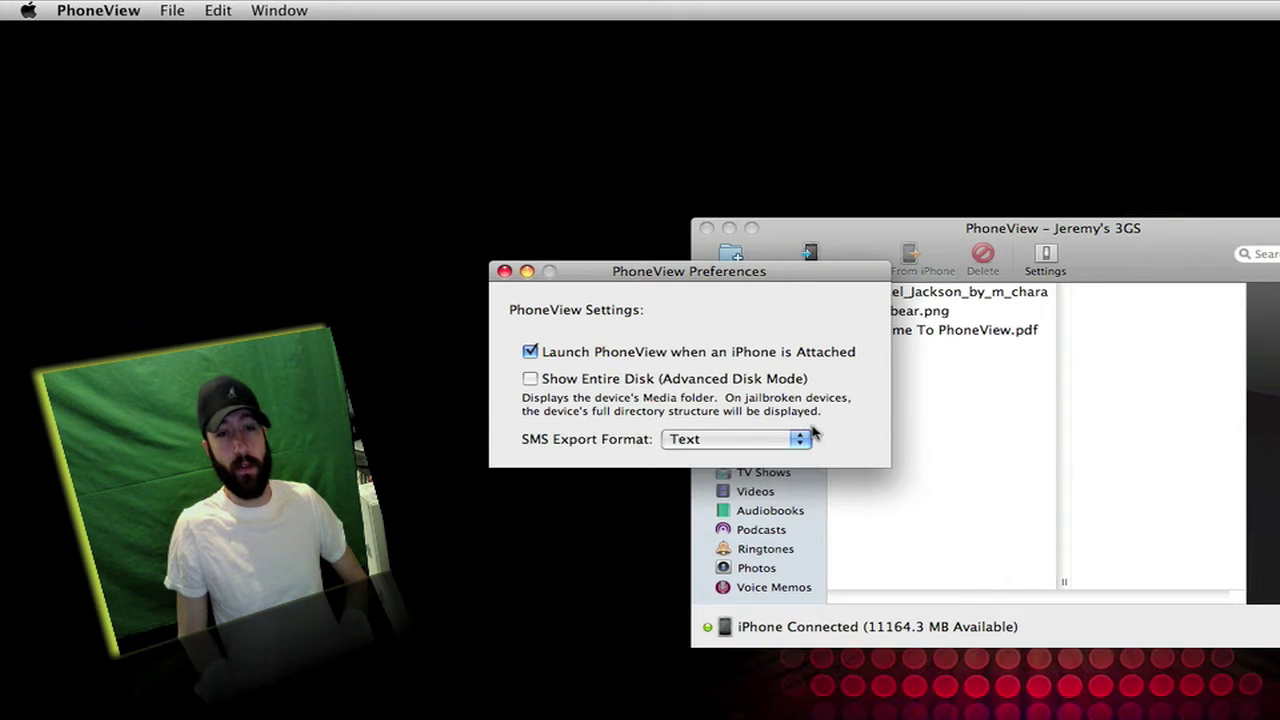
{"action": "left_click", "coordinate": [776, 439]}
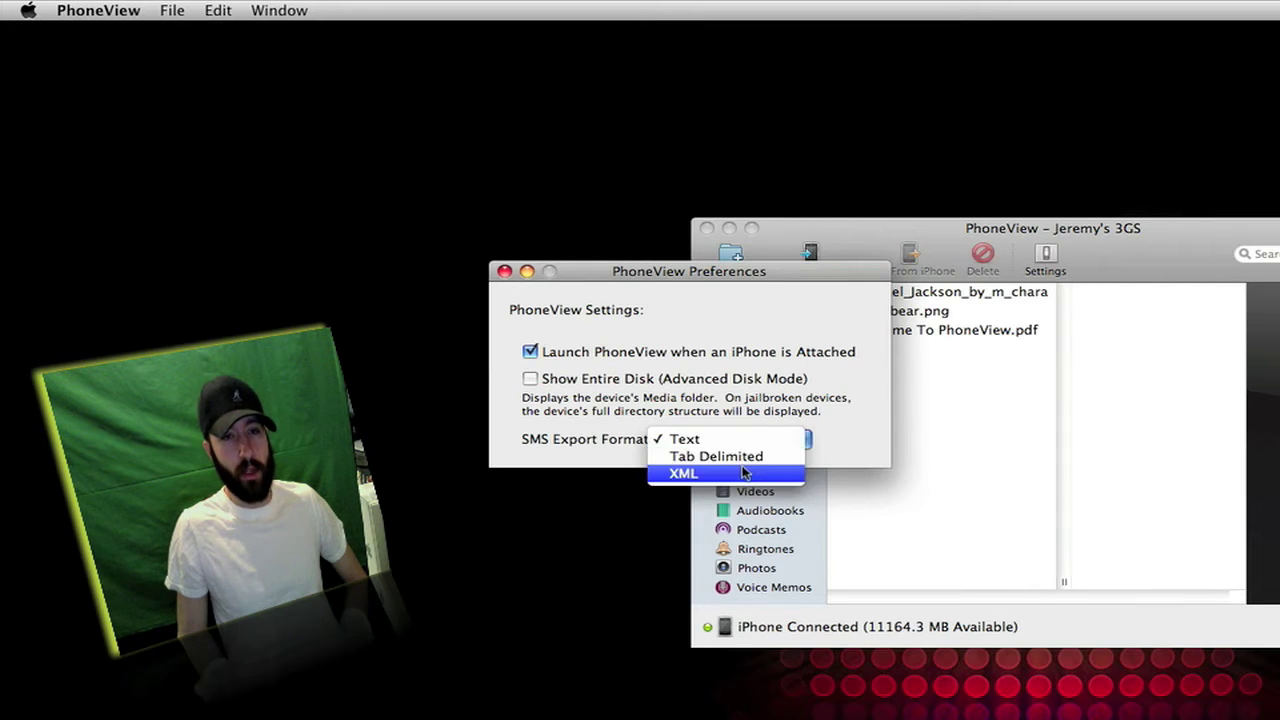
{"action": "left_click", "coordinate": [750, 474]}
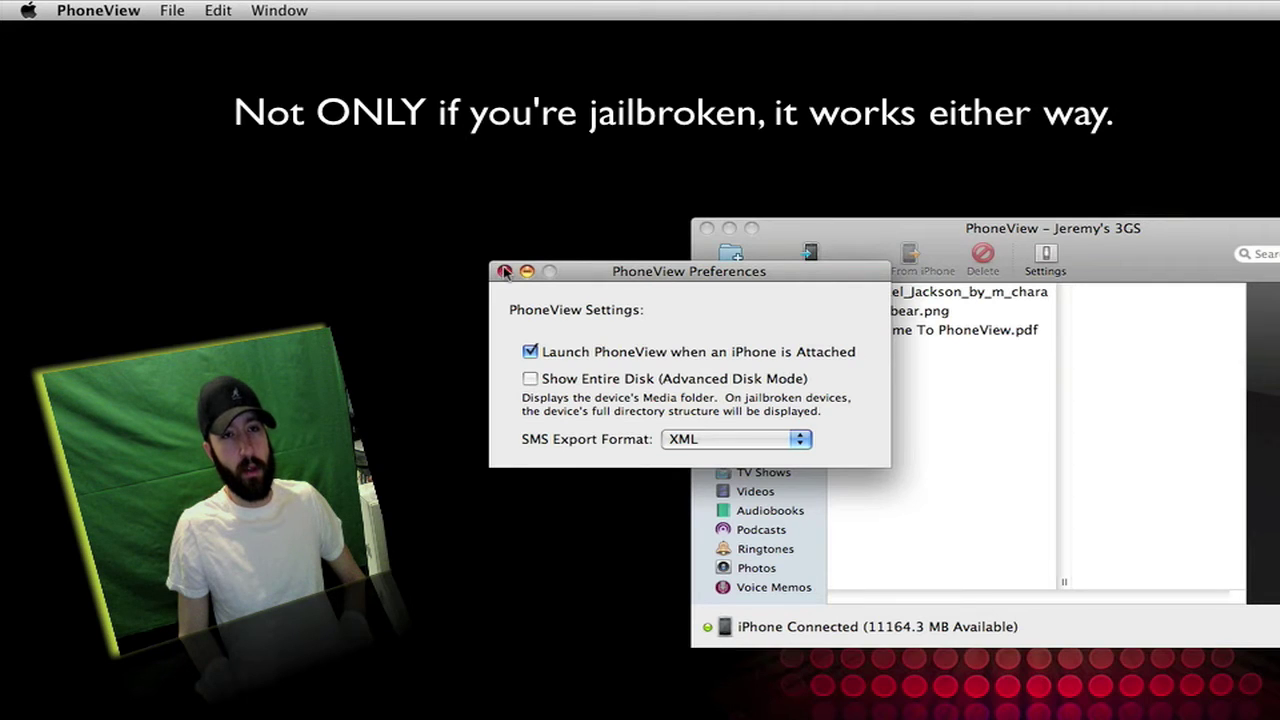
{"action": "left_click", "coordinate": [502, 271]}
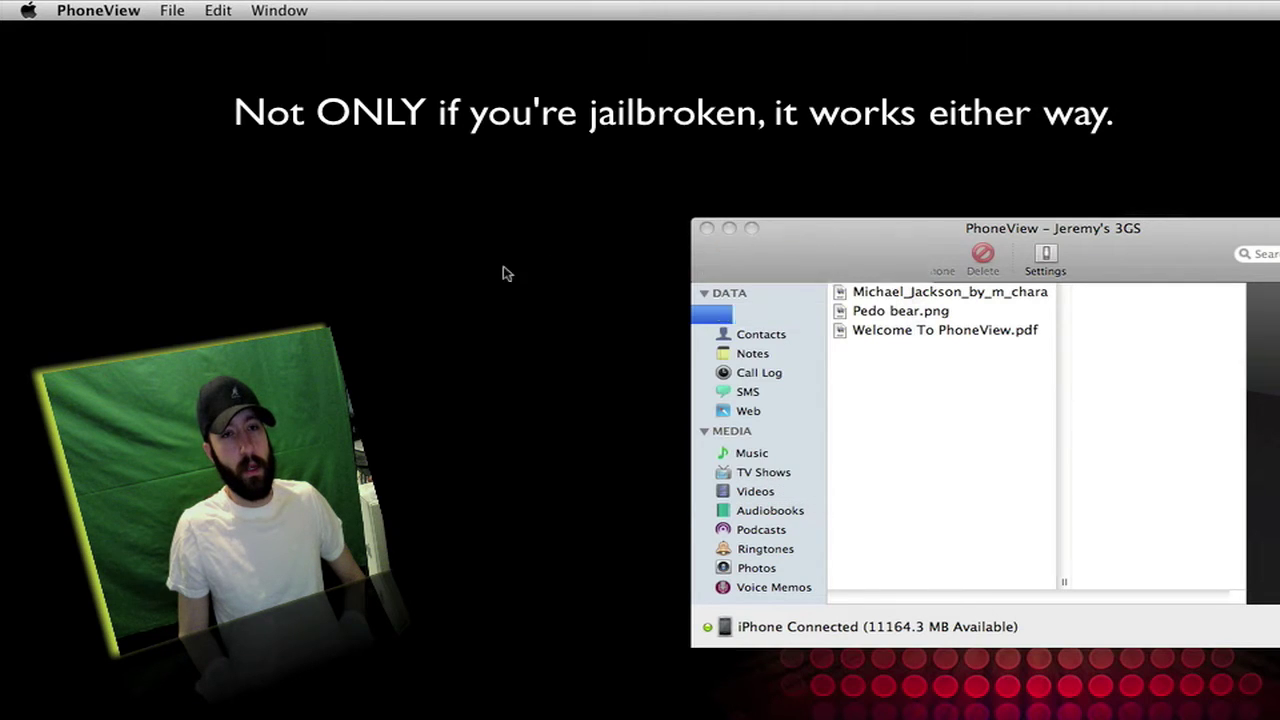
{"action": "left_click", "coordinate": [133, 12]}
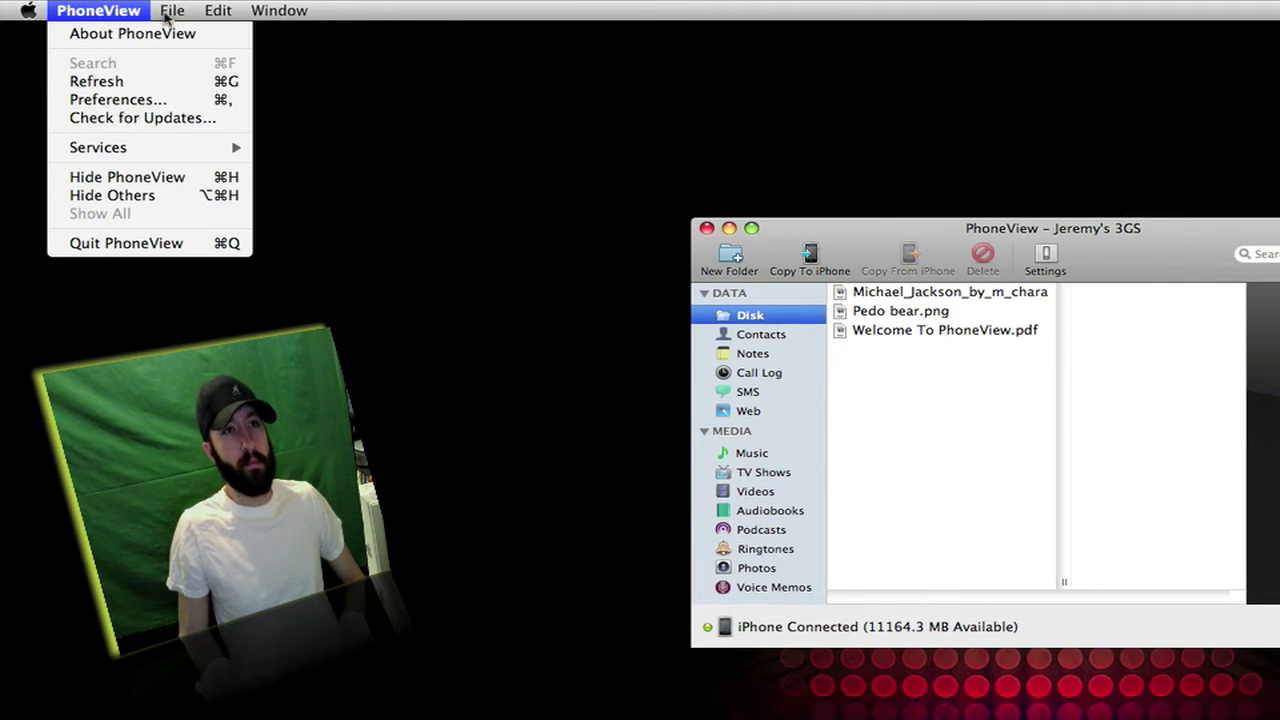
{"action": "mouse_move", "coordinate": [168, 12]}
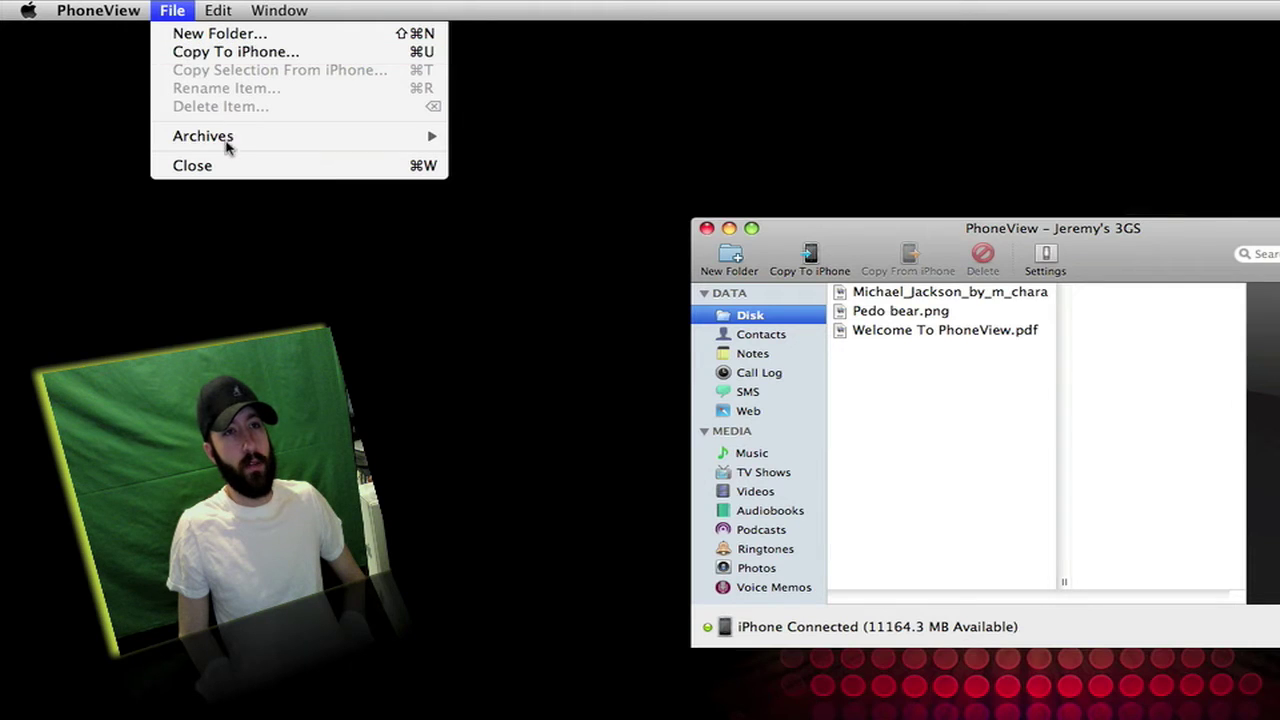
{"action": "mouse_move", "coordinate": [227, 147]}
{"action": "mouse_move", "coordinate": [226, 18]}
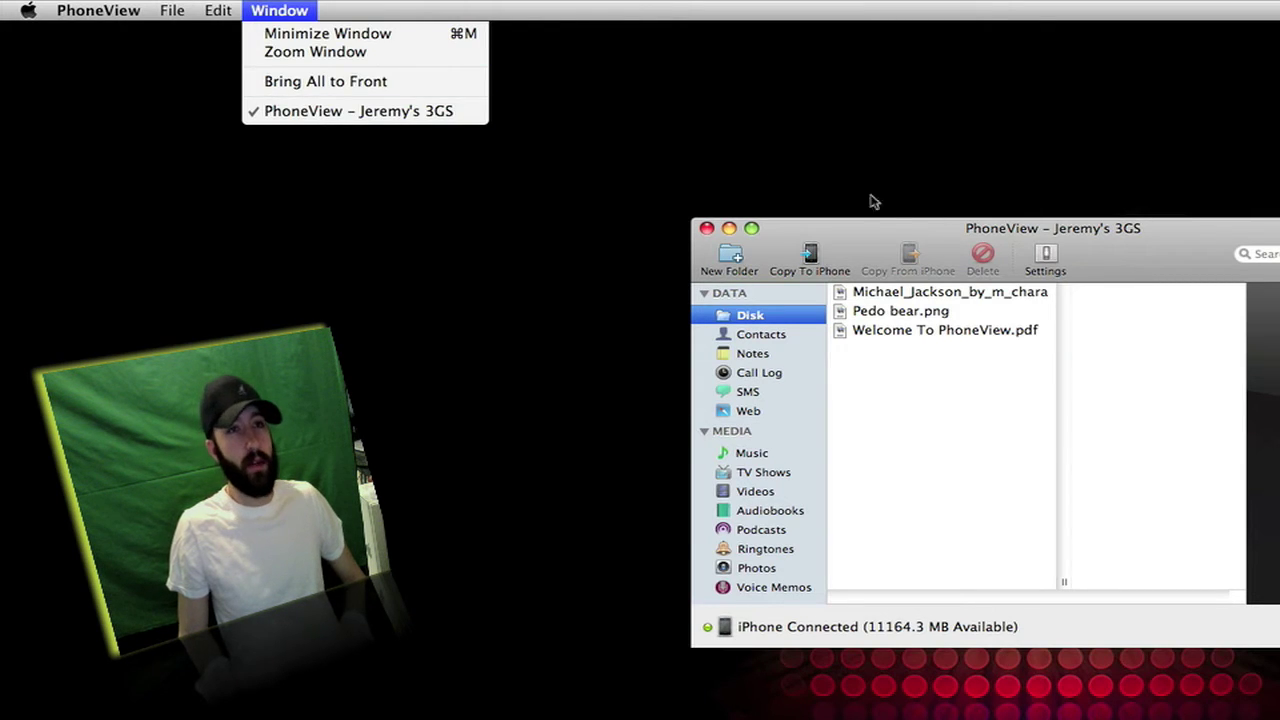
{"action": "left_click", "coordinate": [1212, 250]}
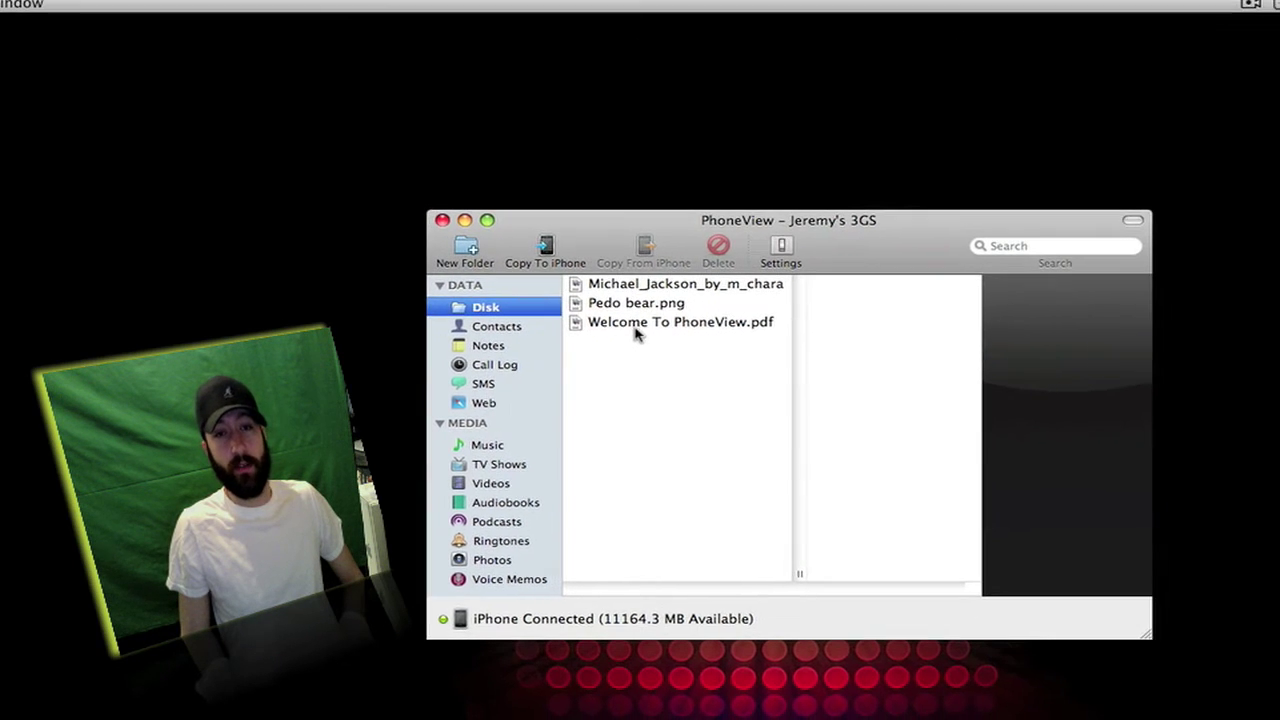
Inspect Welcome To PhoneView.pdf, the Michael_Jackson image and Pedo bear.png, then deselect
{"action": "left_click", "coordinate": [901, 332]}
{"action": "left_click", "coordinate": [637, 395]}
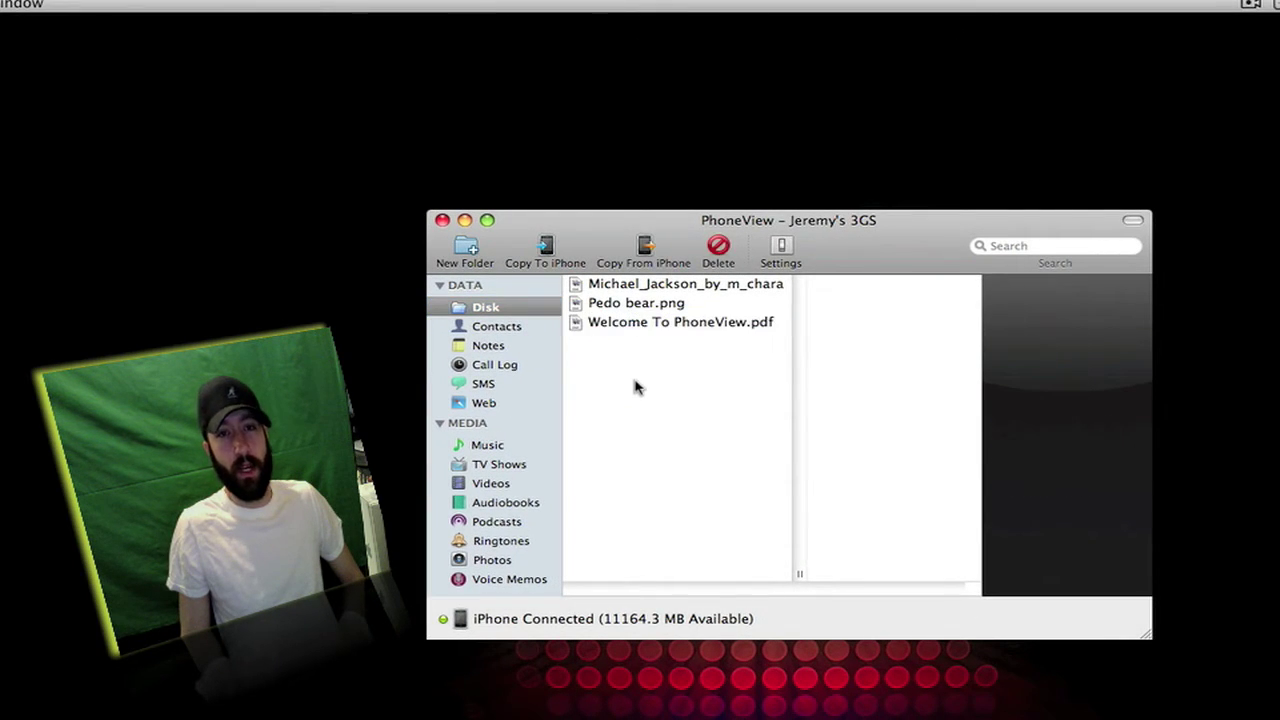
{"action": "left_click", "coordinate": [644, 284]}
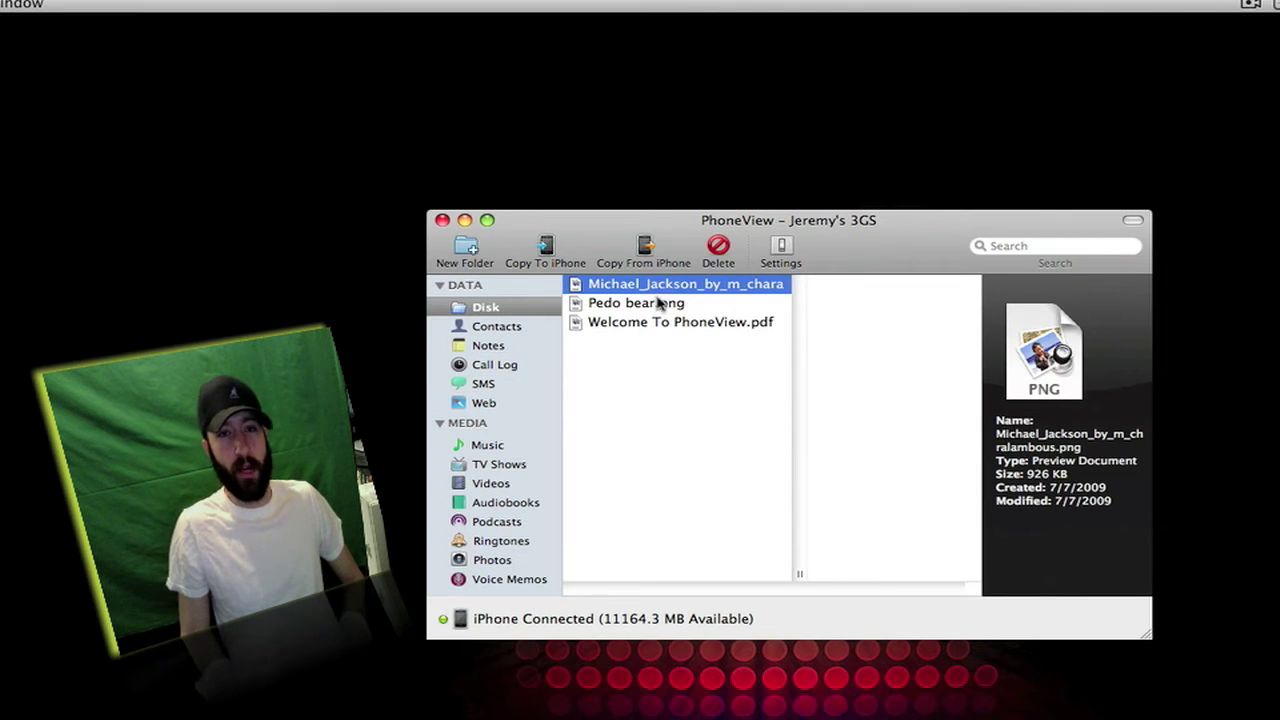
{"action": "left_click", "coordinate": [660, 310]}
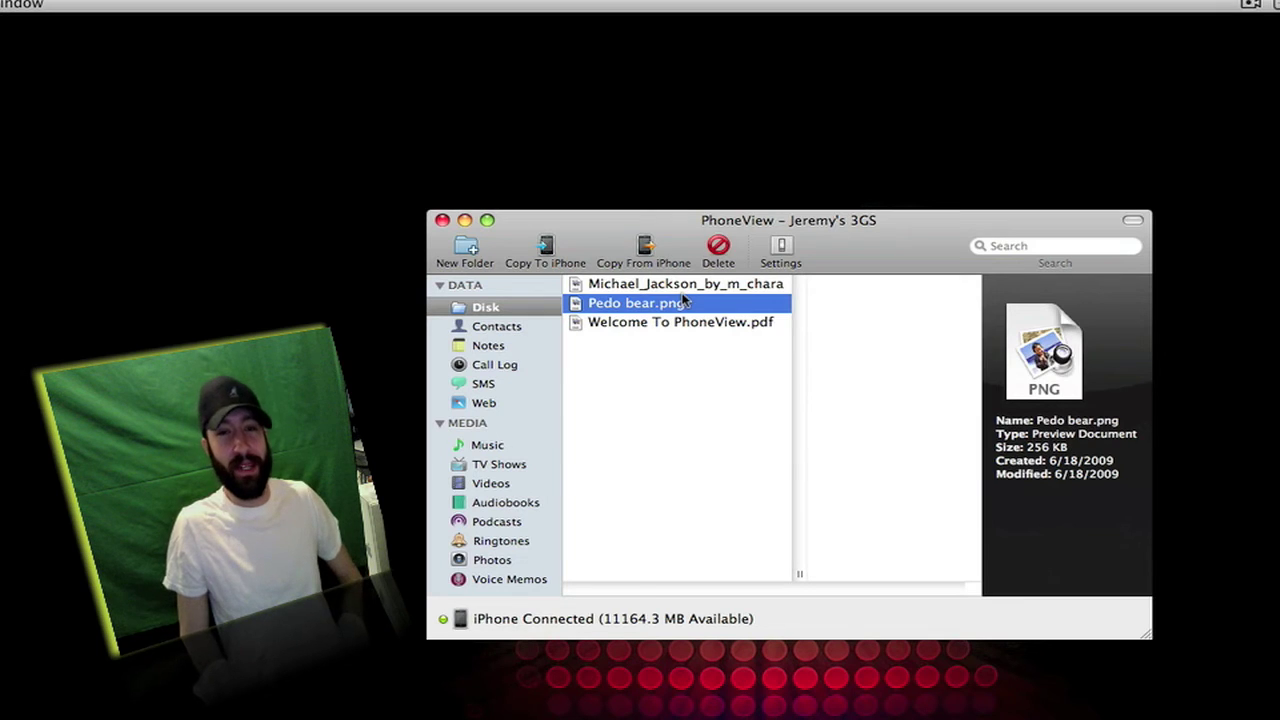
{"action": "left_click", "coordinate": [701, 344]}
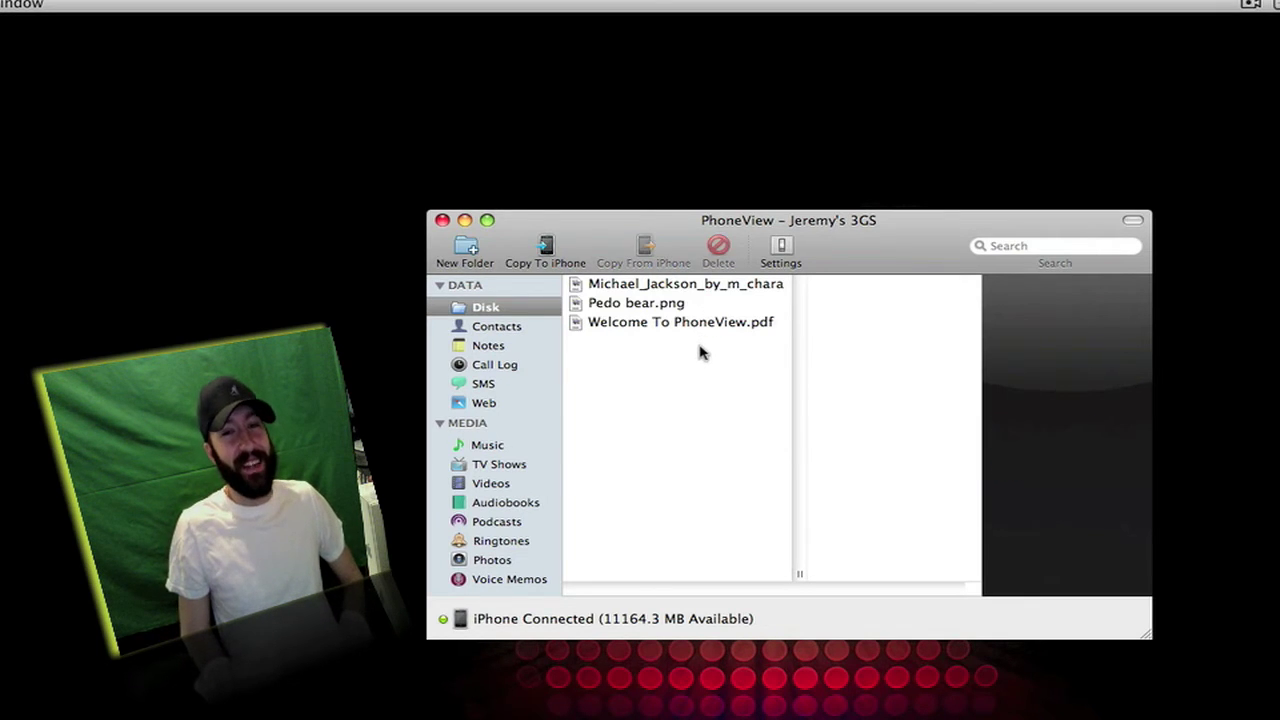
Look at Notes and the 84-item Call Log, then move on to SMS
{"action": "left_click", "coordinate": [505, 346]}
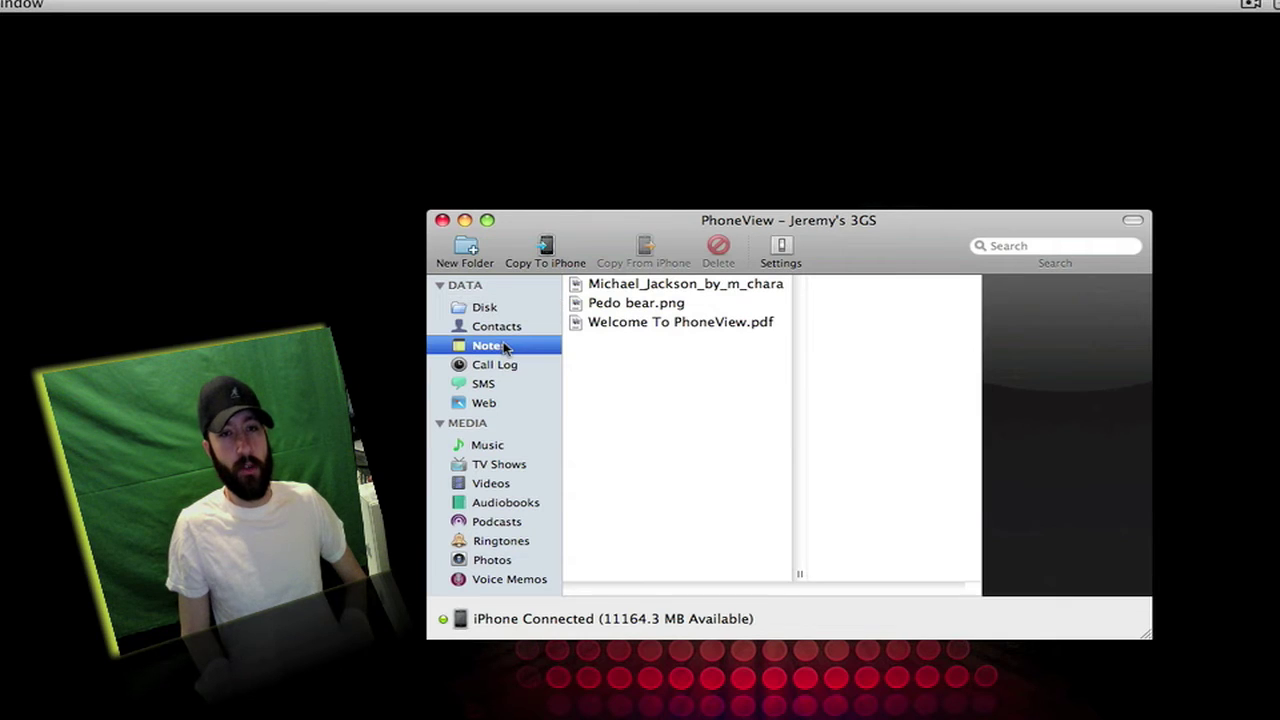
{"action": "left_click", "coordinate": [497, 364]}
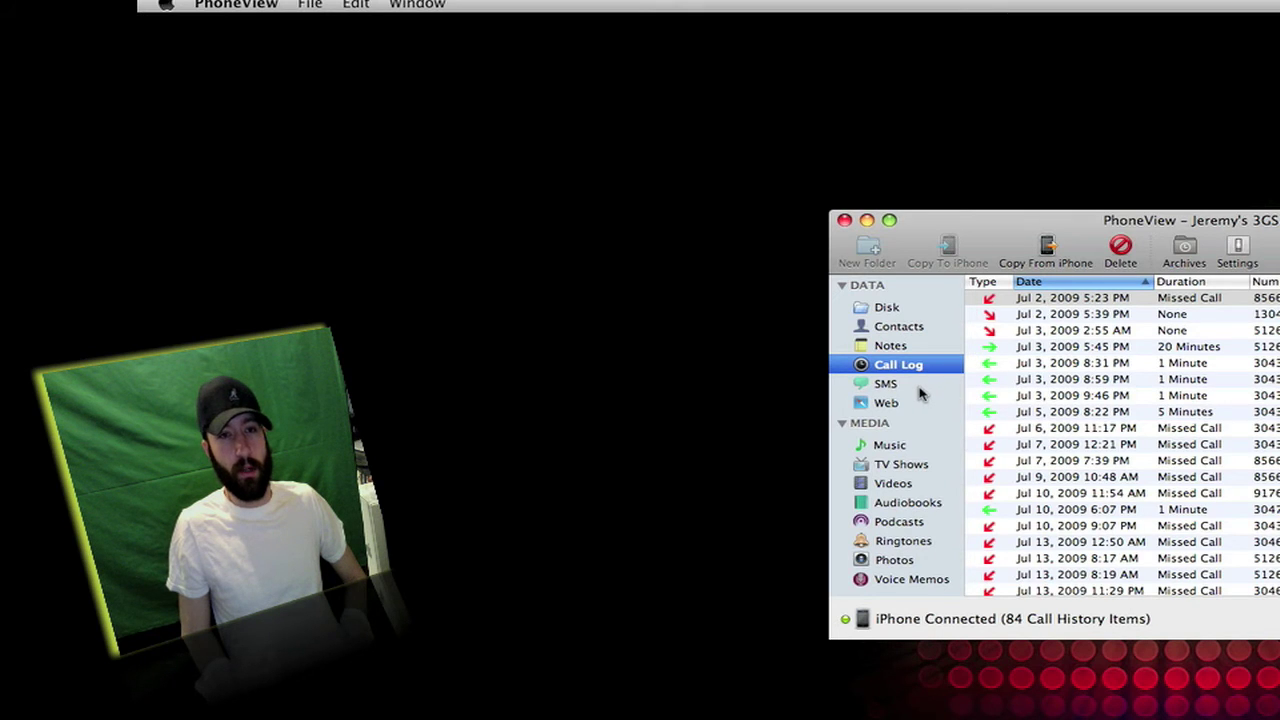
{"action": "left_click", "coordinate": [918, 388]}
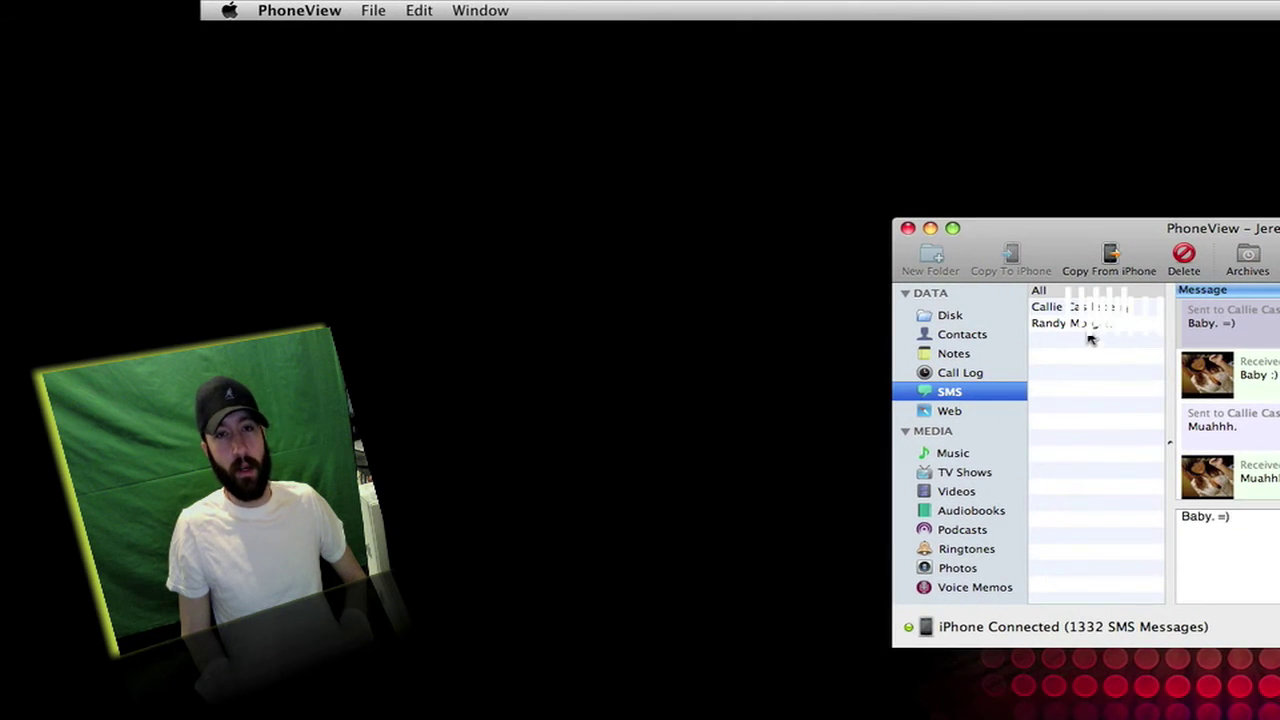
Read the first SMS conversation's thread, then open and close Preferences with Cmd+comma
{"action": "left_click", "coordinate": [1086, 308]}
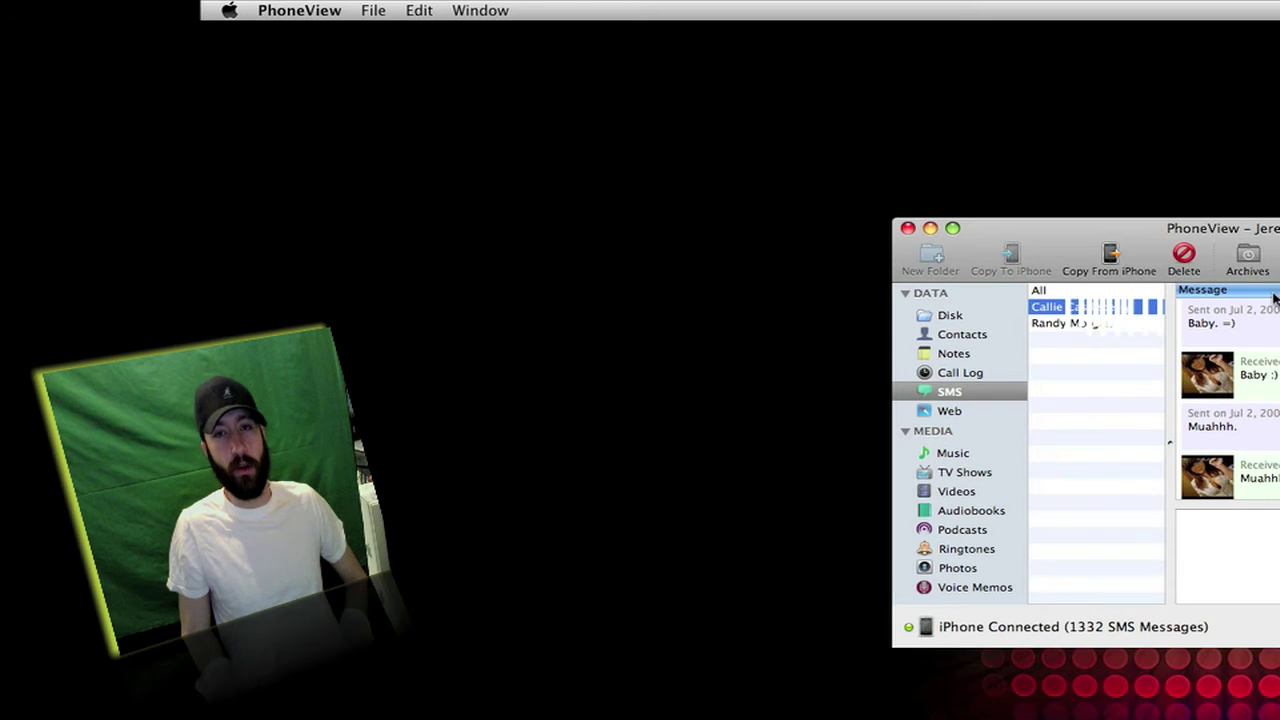
{"action": "key", "text": "super+comma"}
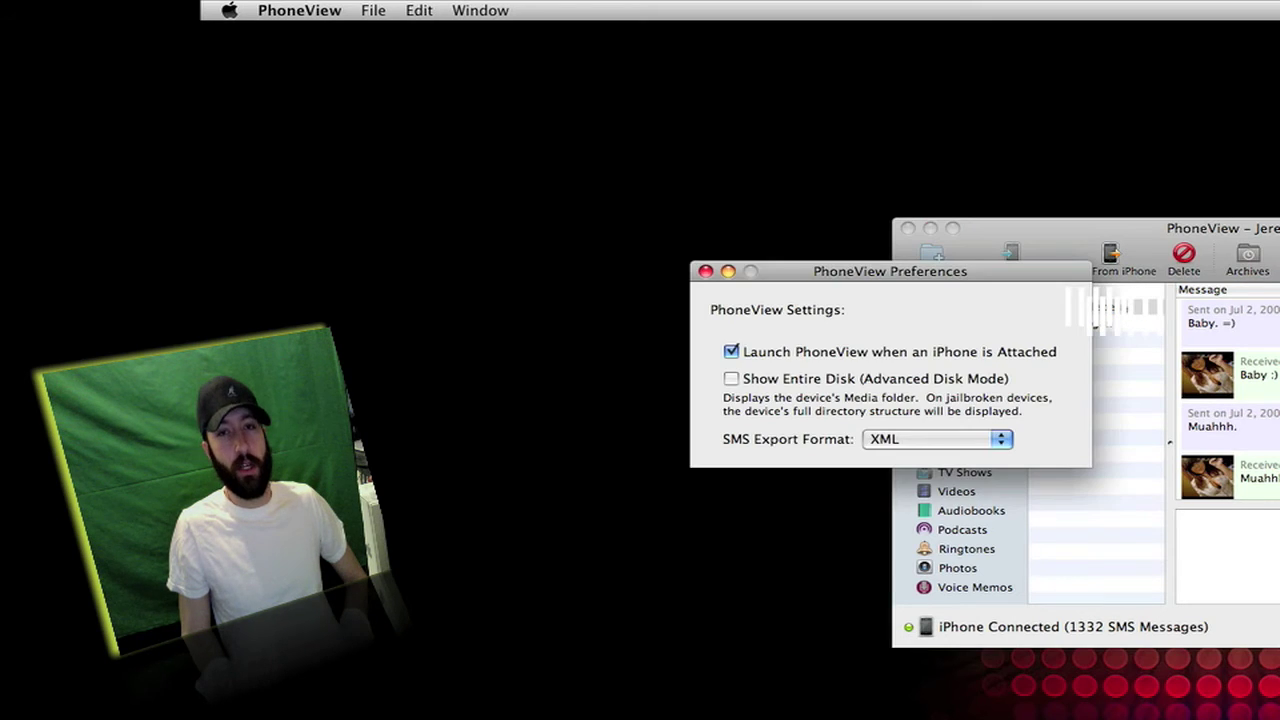
{"action": "left_click", "coordinate": [706, 273]}
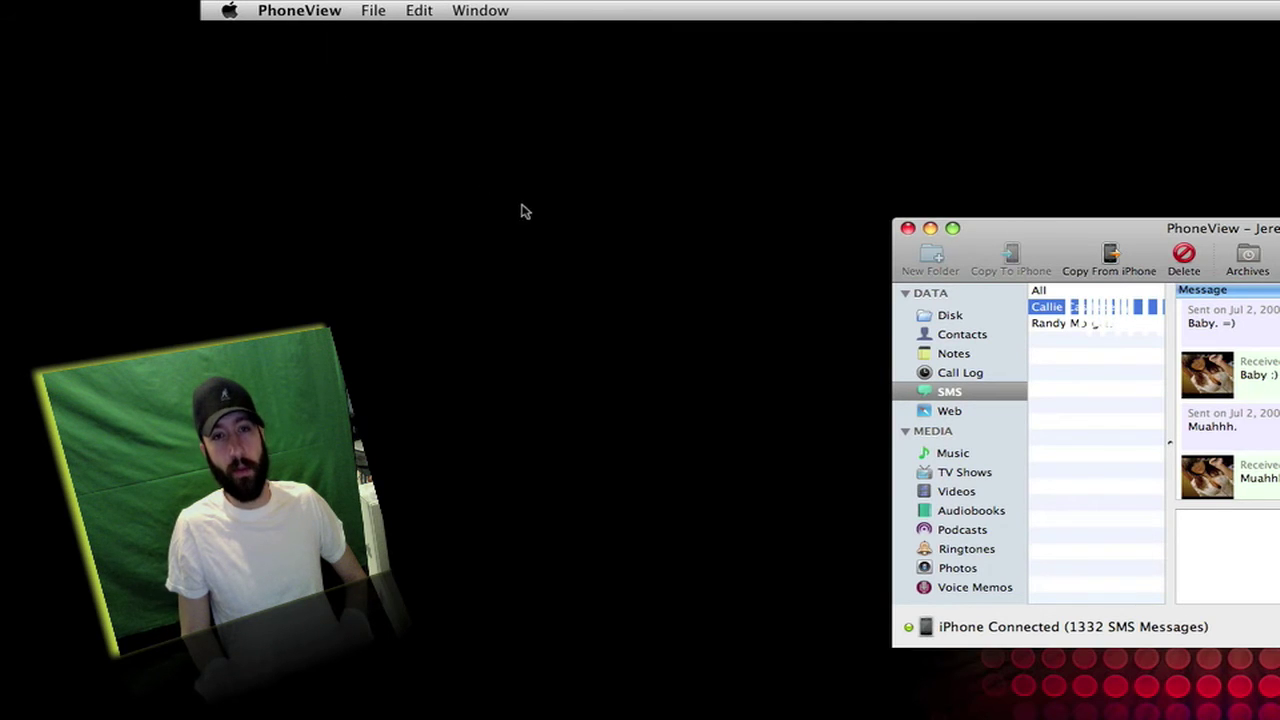
Show Tuesday, Aug 4 web history, select an Xbox 360 page, then go to Music
{"action": "left_click", "coordinate": [955, 413]}
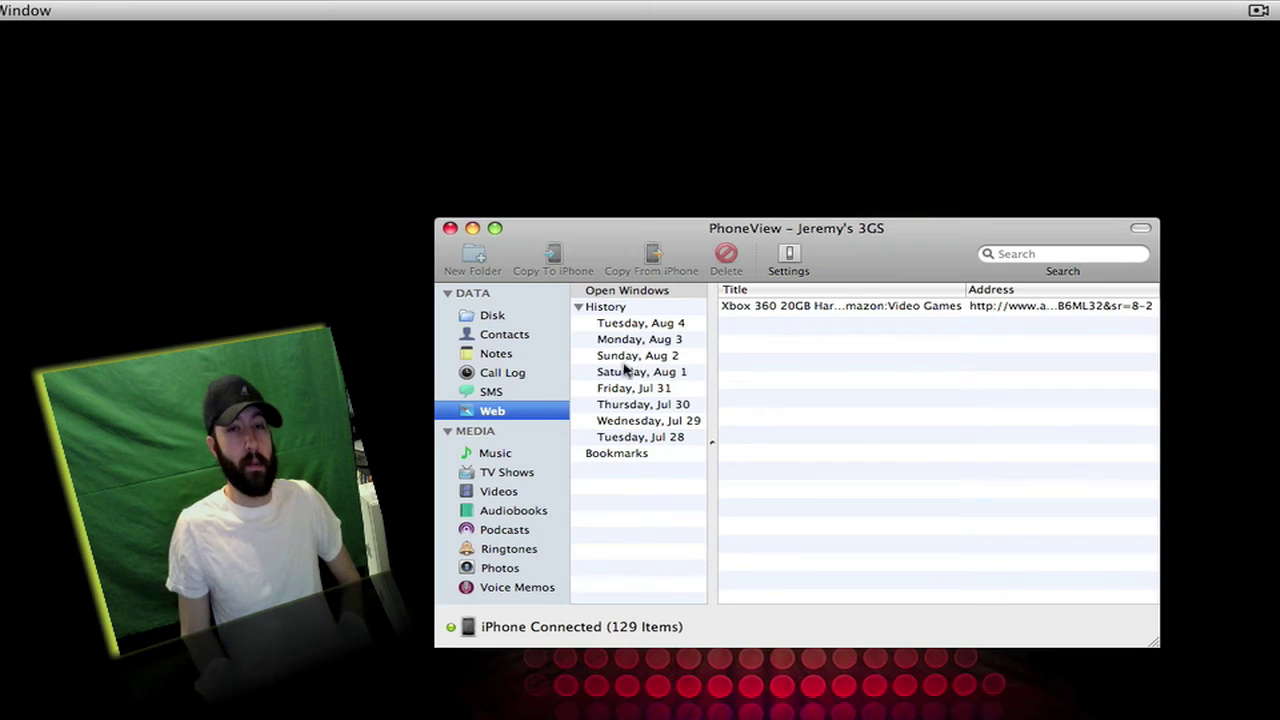
{"action": "left_click", "coordinate": [640, 325]}
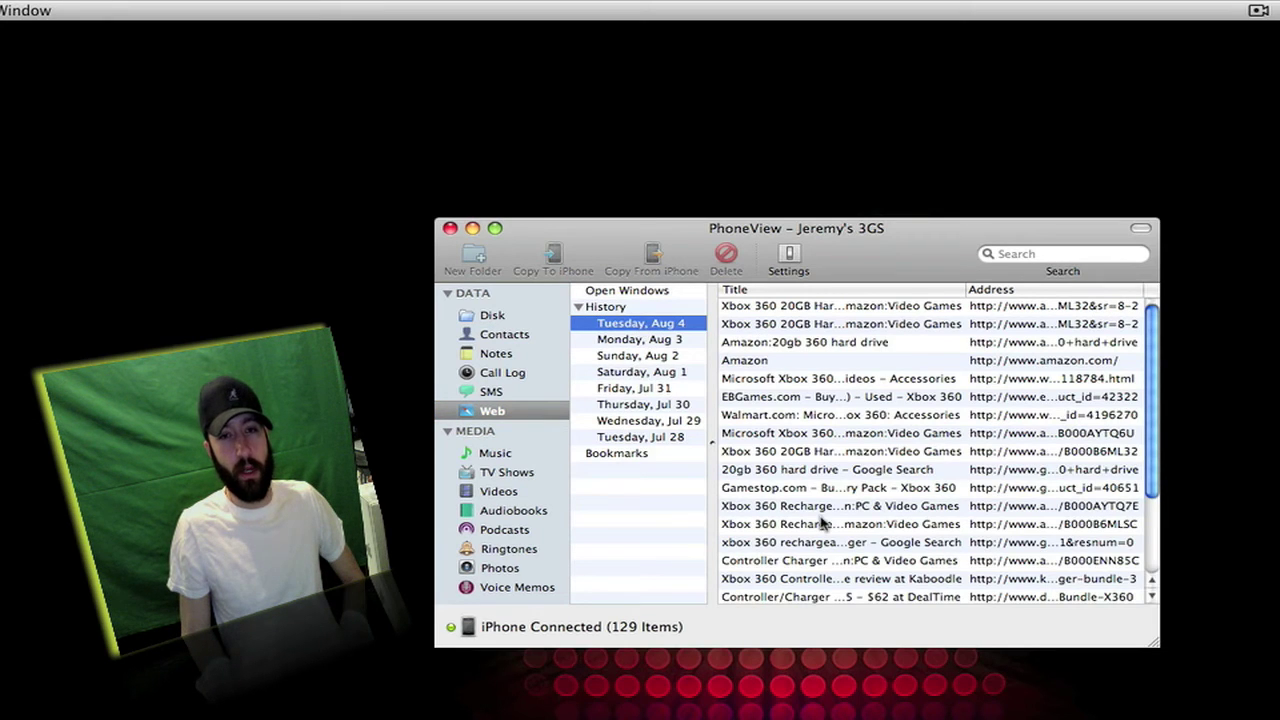
{"action": "left_click", "coordinate": [815, 324]}
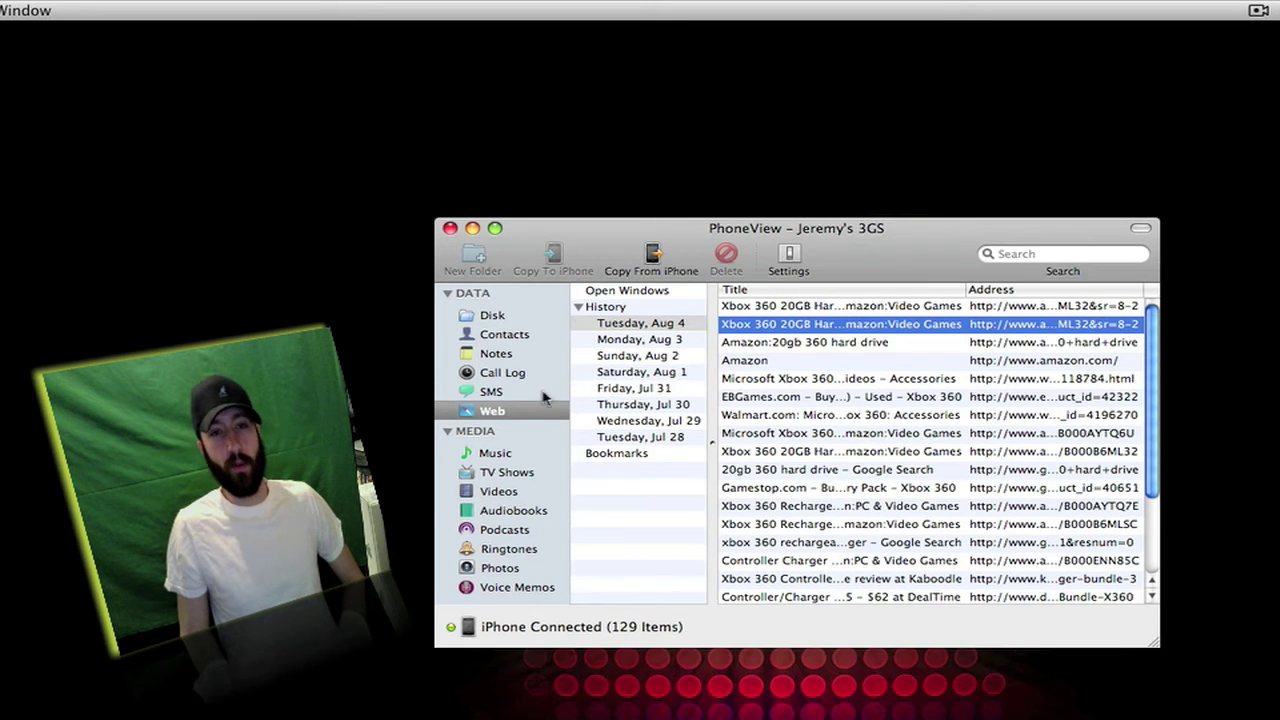
{"action": "left_click", "coordinate": [523, 452]}
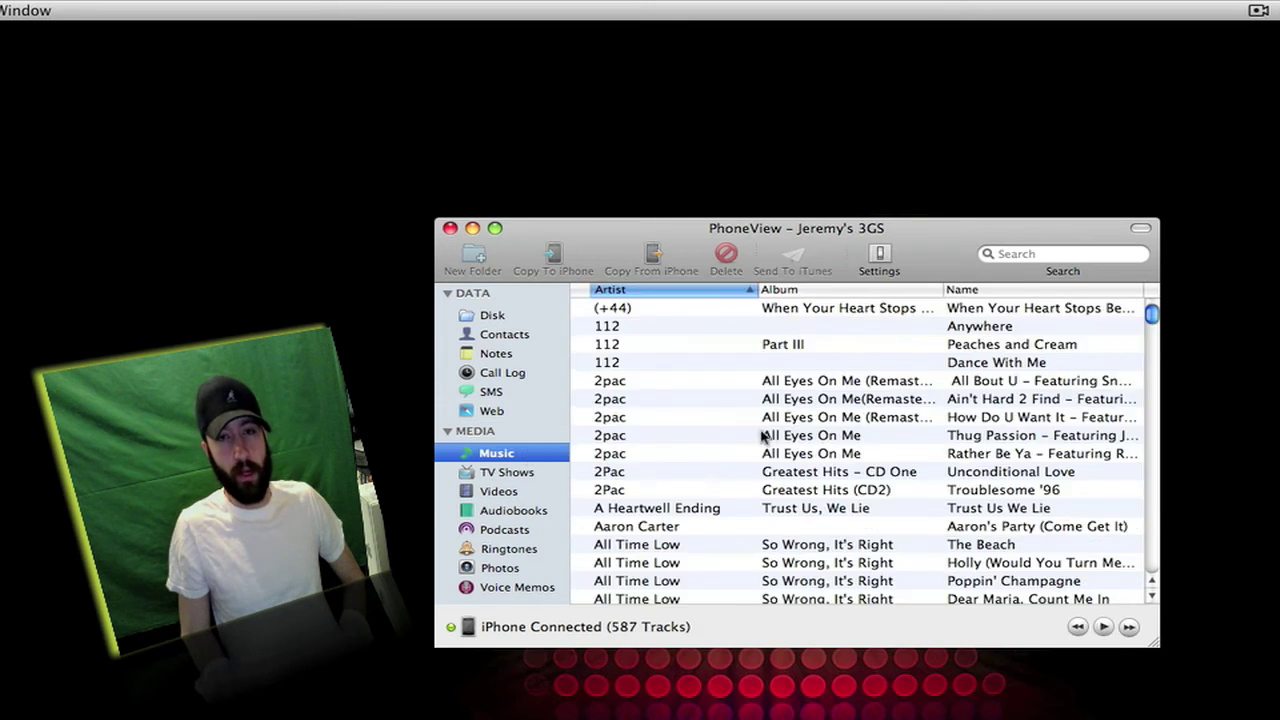
Select a 2pac track, scroll the 587-track list, then switch to Photos
{"action": "left_click", "coordinate": [790, 423]}
{"action": "scroll", "coordinate": [795, 427], "scroll_direction": "down", "scroll_amount": 10}
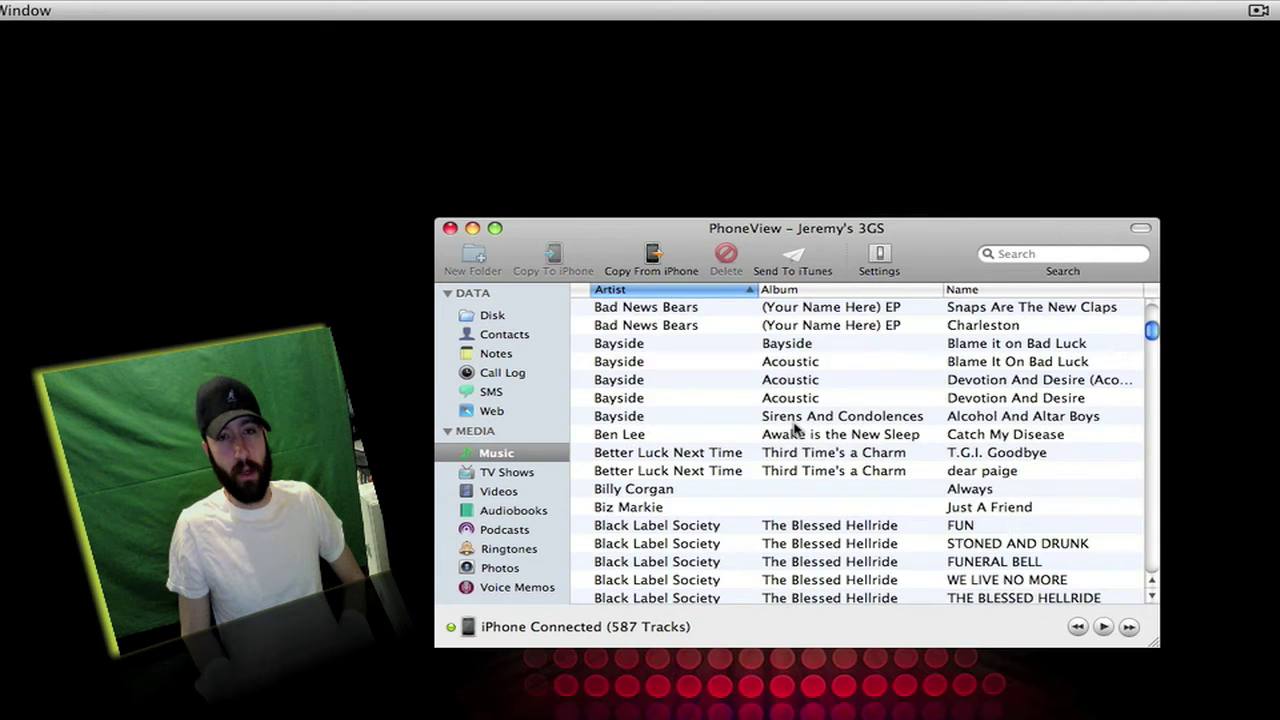
{"action": "scroll", "coordinate": [795, 427], "scroll_direction": "down", "scroll_amount": 10}
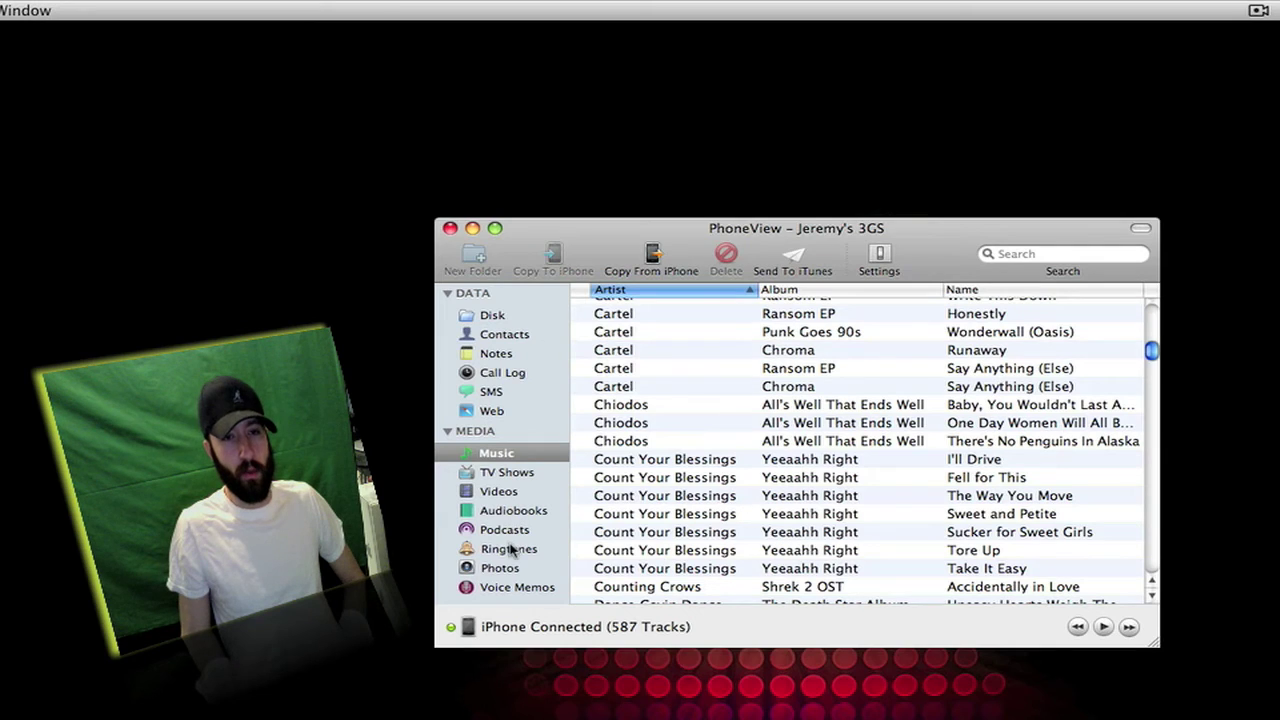
{"action": "left_click", "coordinate": [510, 576]}
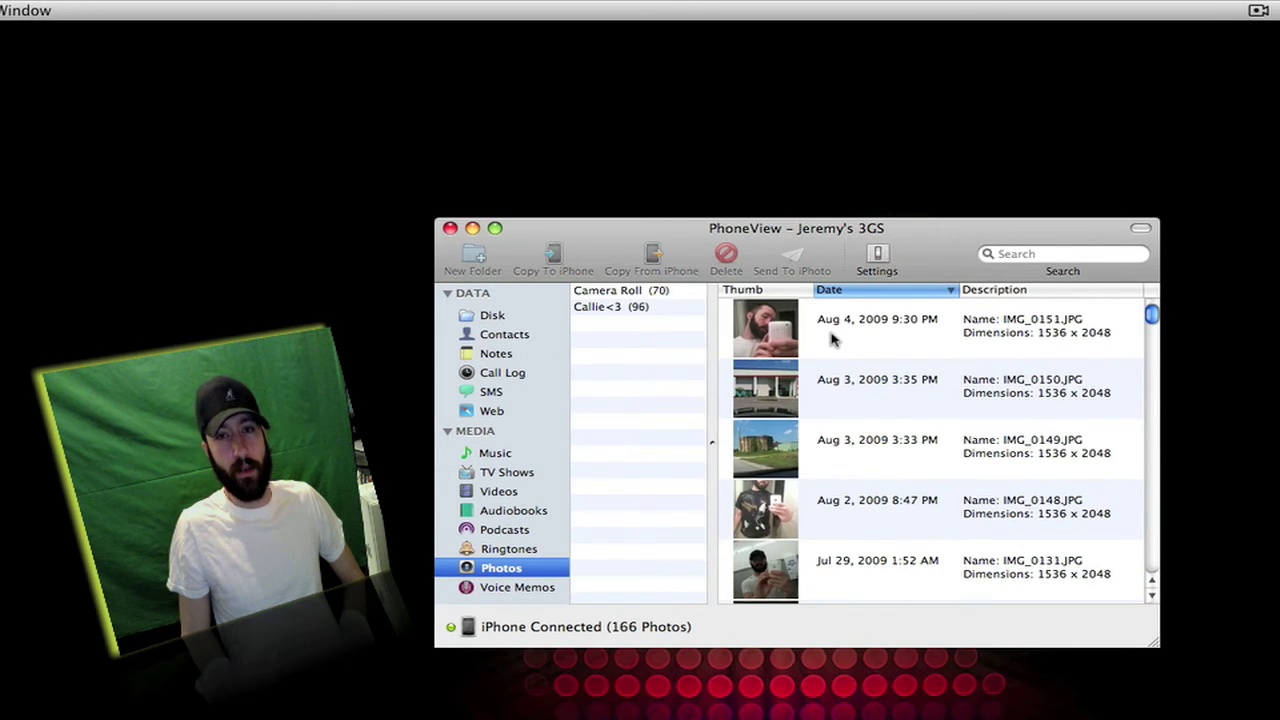
Select photo IMG_0151, browse the Camera Roll album, then open the empty Voice Memos
{"action": "left_click", "coordinate": [846, 322]}
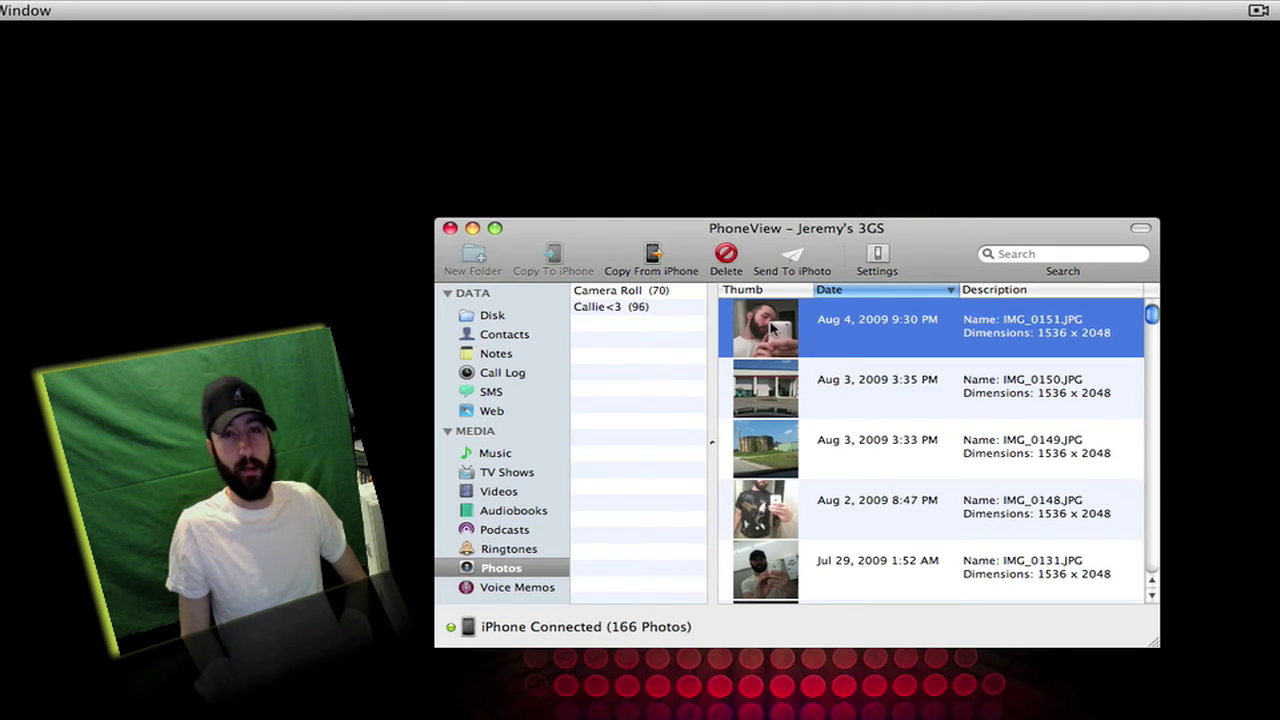
{"action": "left_click", "coordinate": [683, 294]}
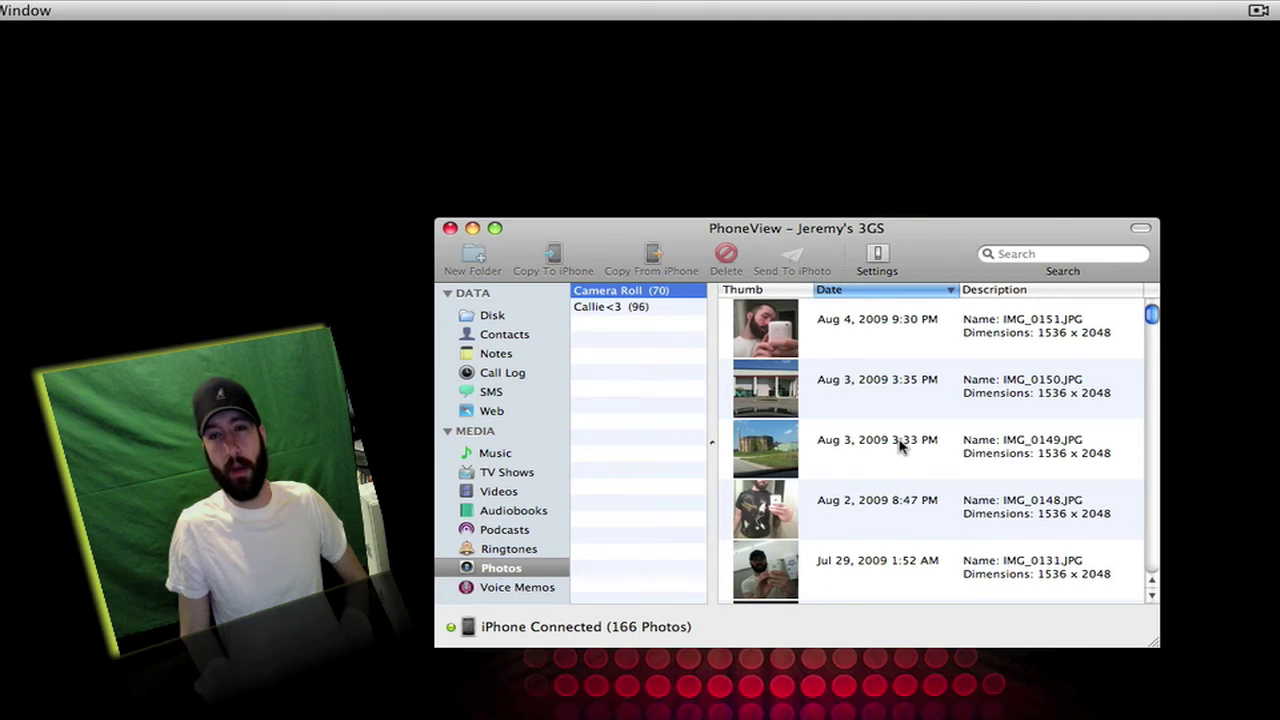
{"action": "scroll", "coordinate": [805, 440], "scroll_direction": "down", "scroll_amount": 10}
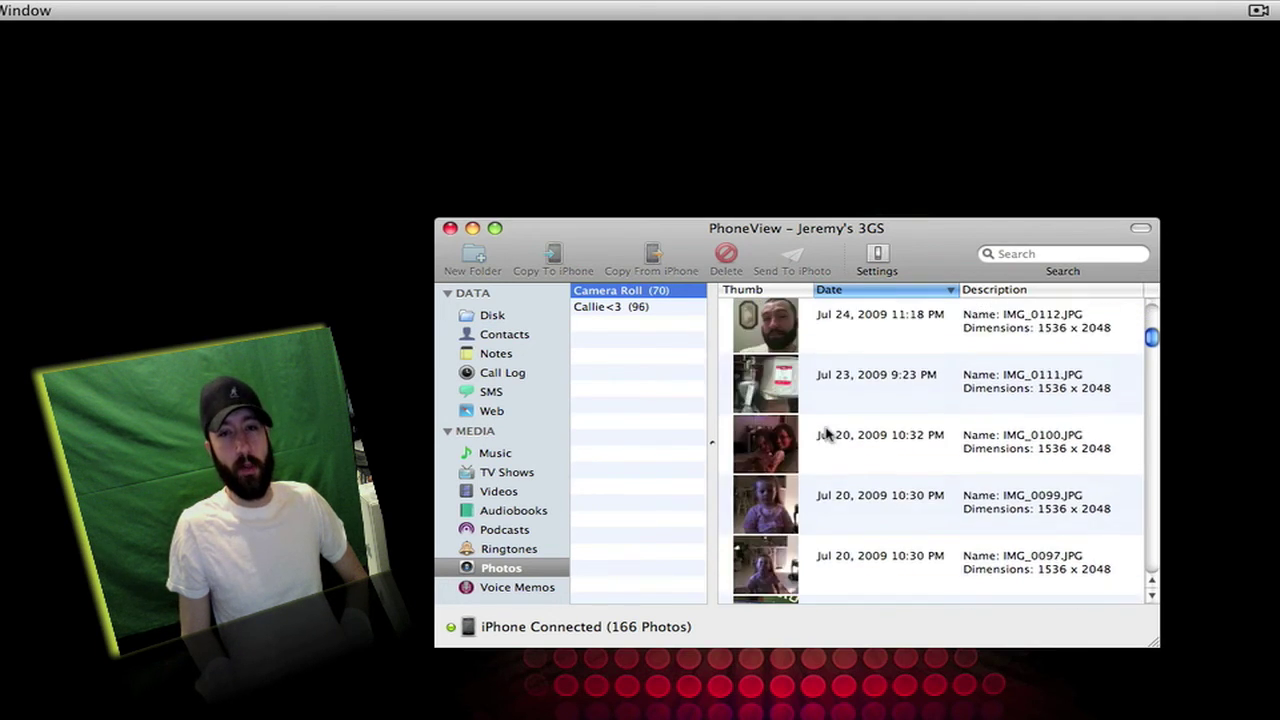
{"action": "scroll", "coordinate": [826, 432], "scroll_direction": "up", "scroll_amount": 10}
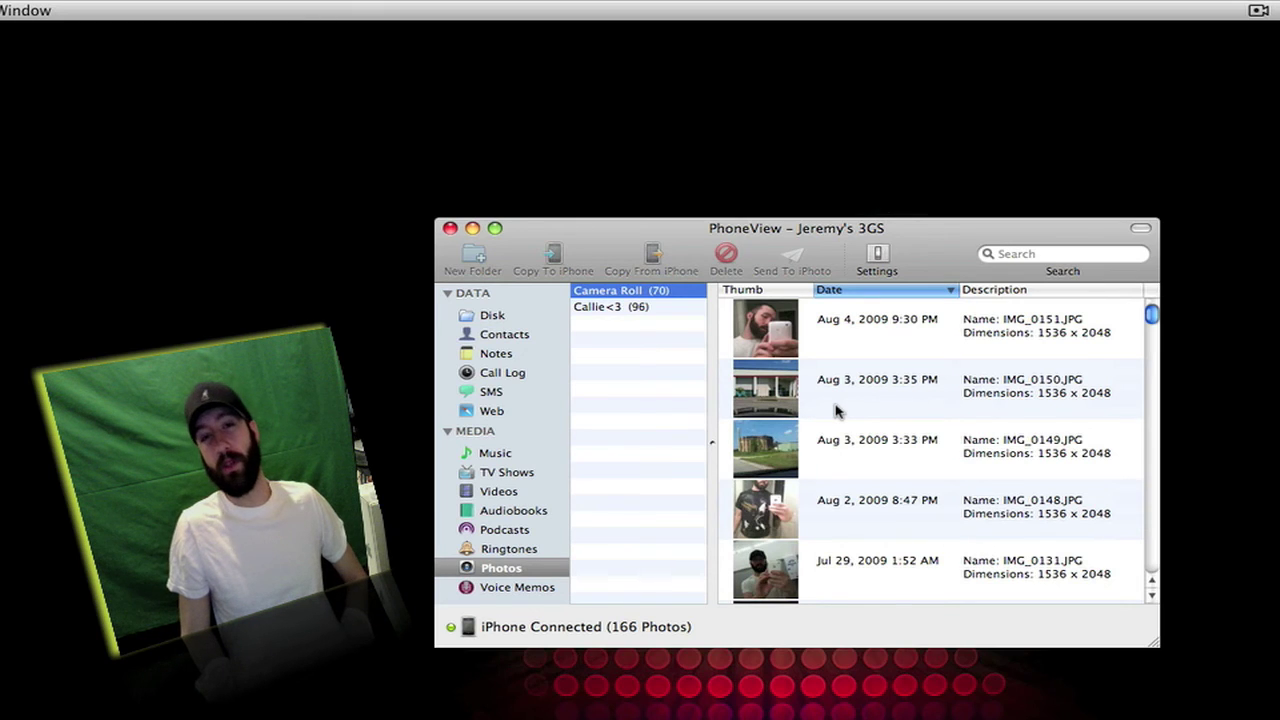
{"action": "left_click", "coordinate": [548, 590]}
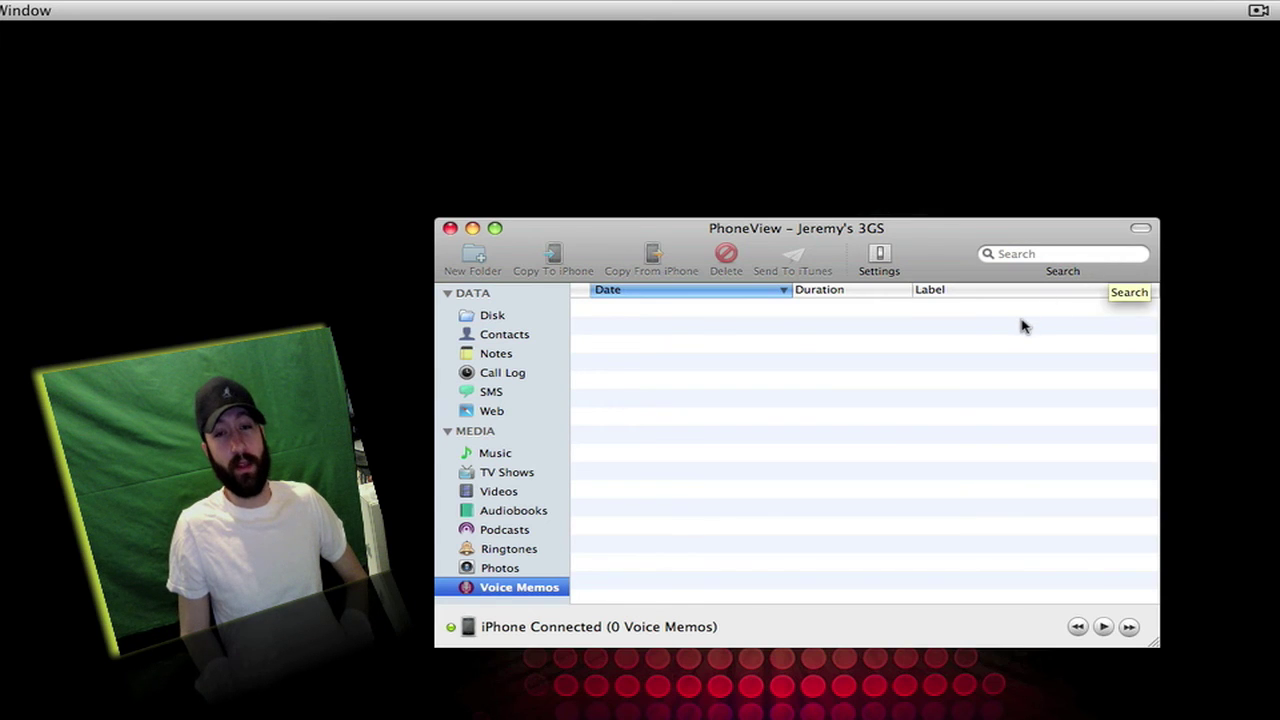
Return to the 587-track Music list and start Bayside's 'Blame it on Bad Luck'
{"action": "left_click", "coordinate": [530, 452]}
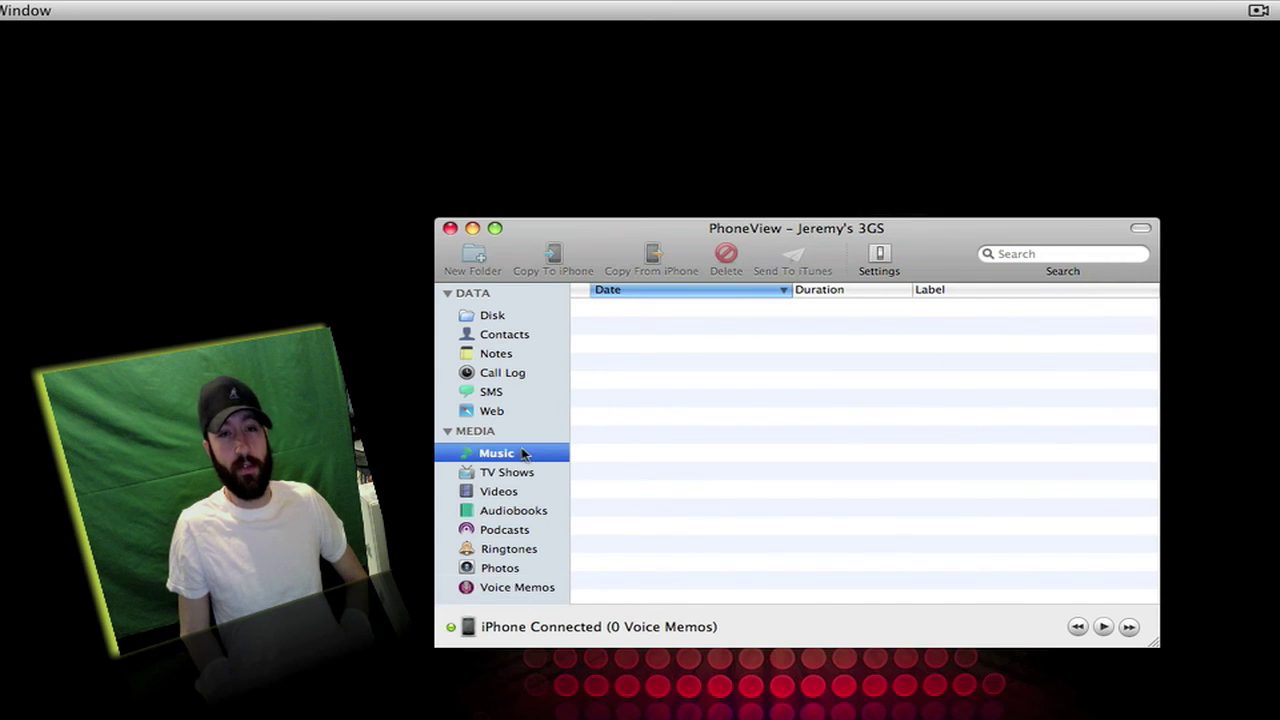
{"action": "scroll", "coordinate": [772, 442], "scroll_direction": "down", "scroll_amount": 10}
{"action": "left_click", "coordinate": [655, 427]}
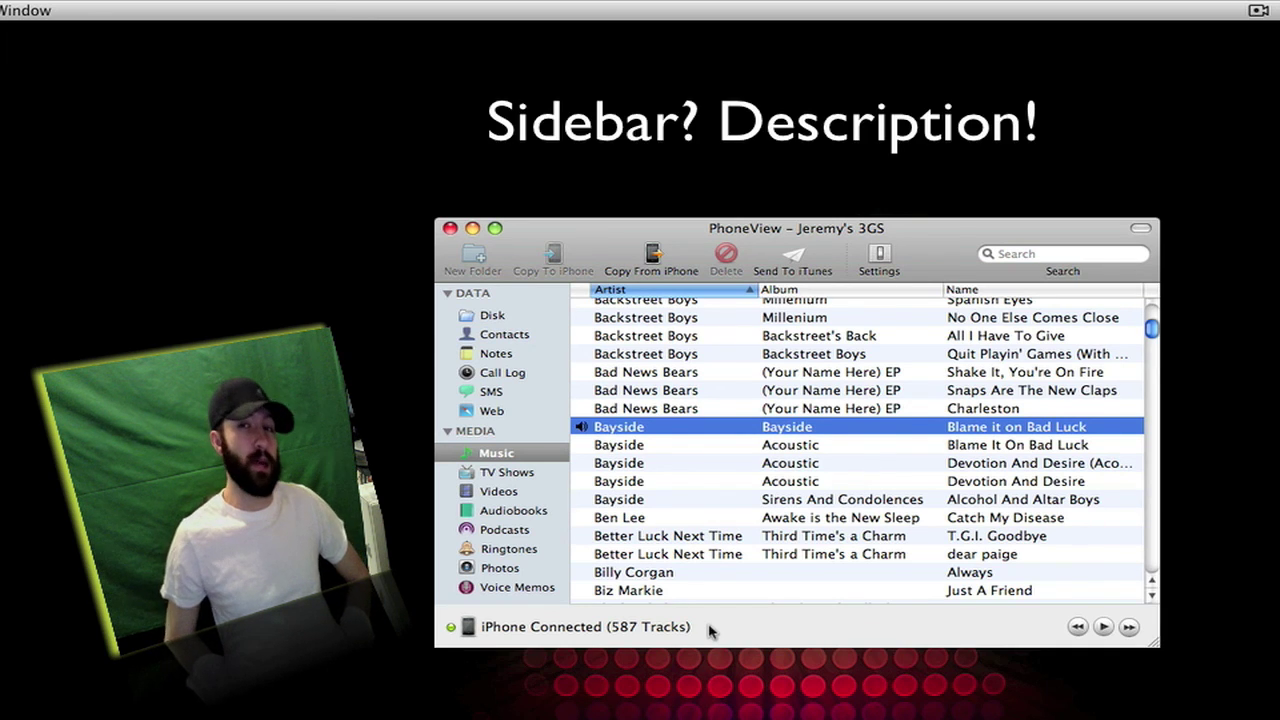
{"action": "scroll", "coordinate": [635, 598], "scroll_direction": "down", "scroll_amount": 3}
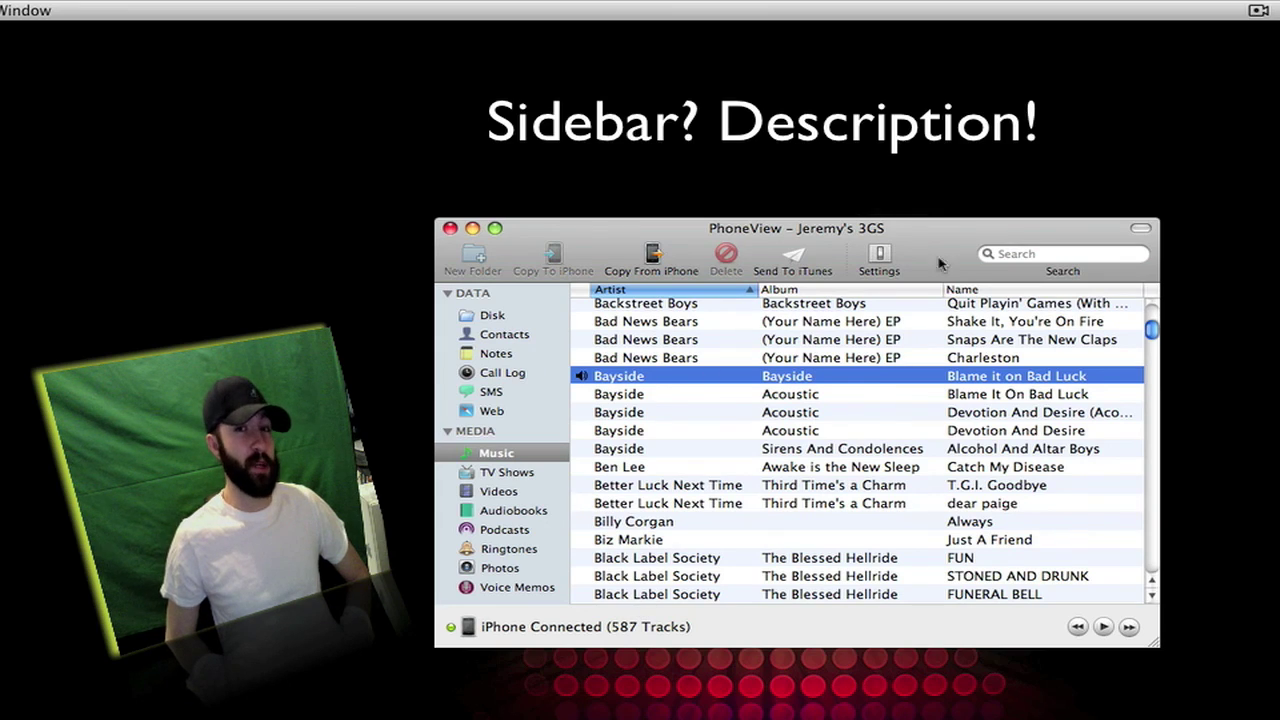